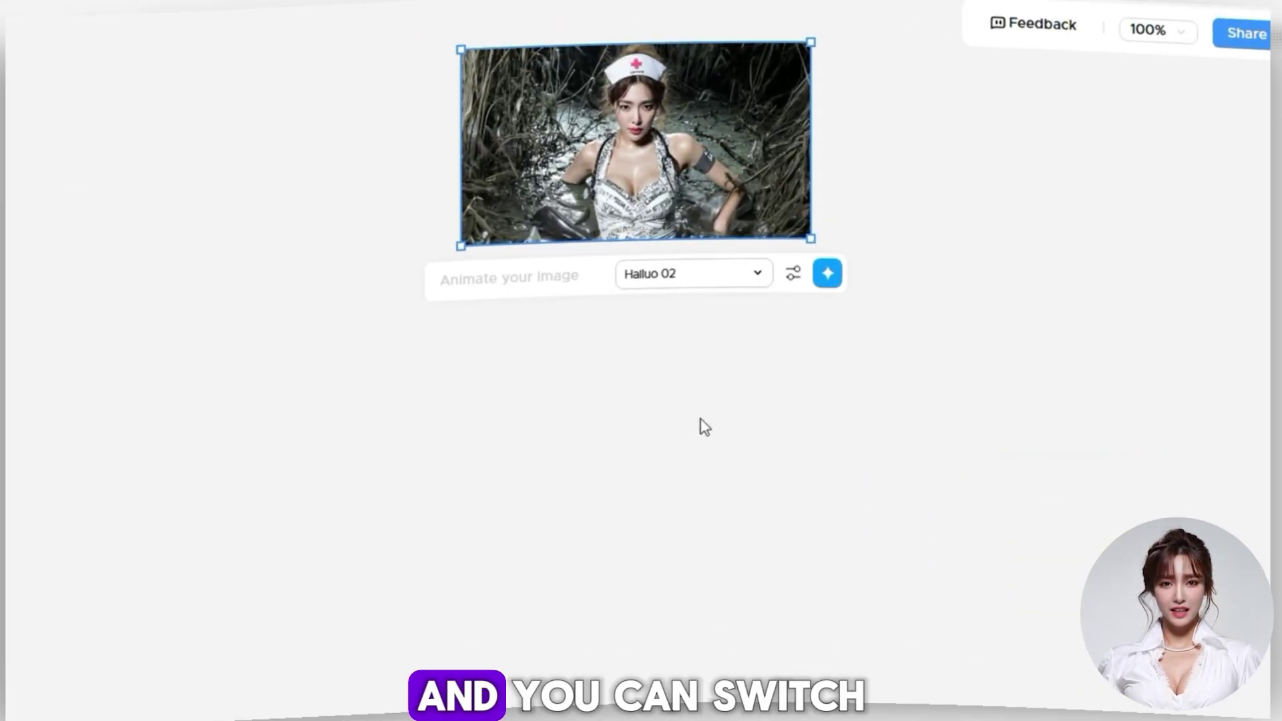
Step: Browse the video models in the swamp image's Hailuo 02 dropdown
left_click(694, 399)
scroll(689, 392, "down", 10)
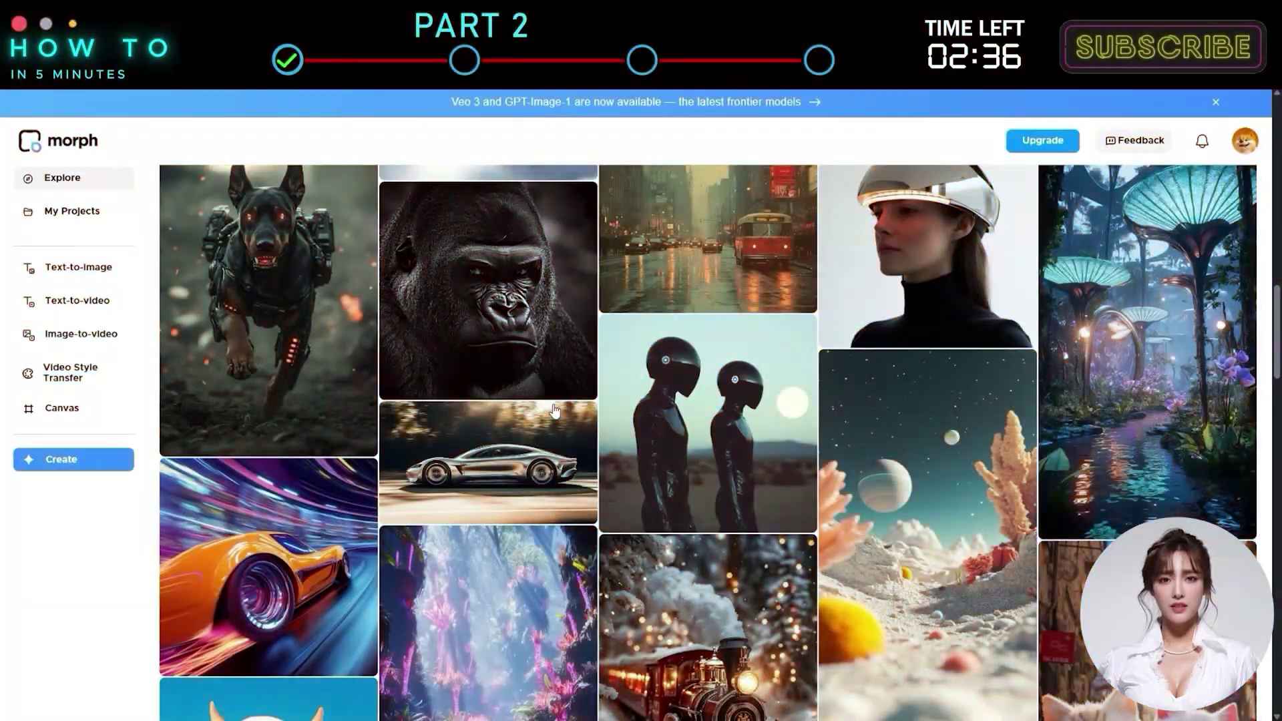
Step: Open a new empty Untitled canvas from the Canvas sidebar entry
scroll(554, 410, "up", 3)
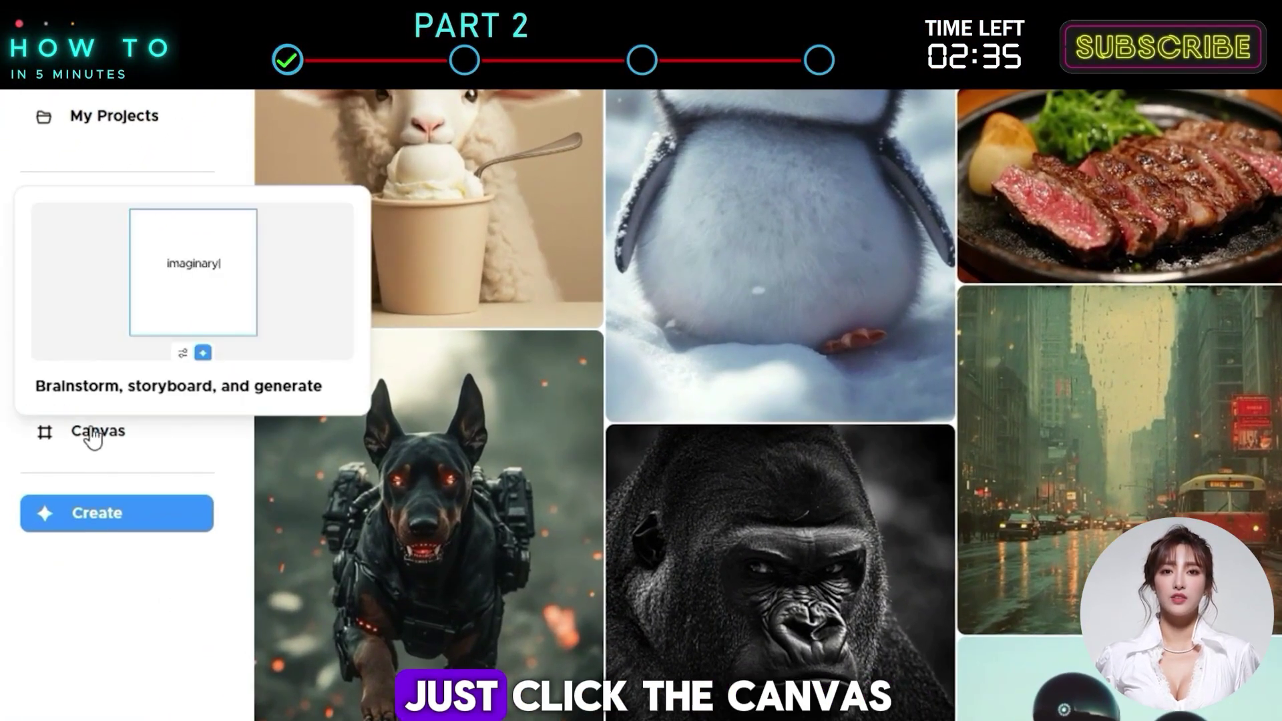
left_click(96, 435)
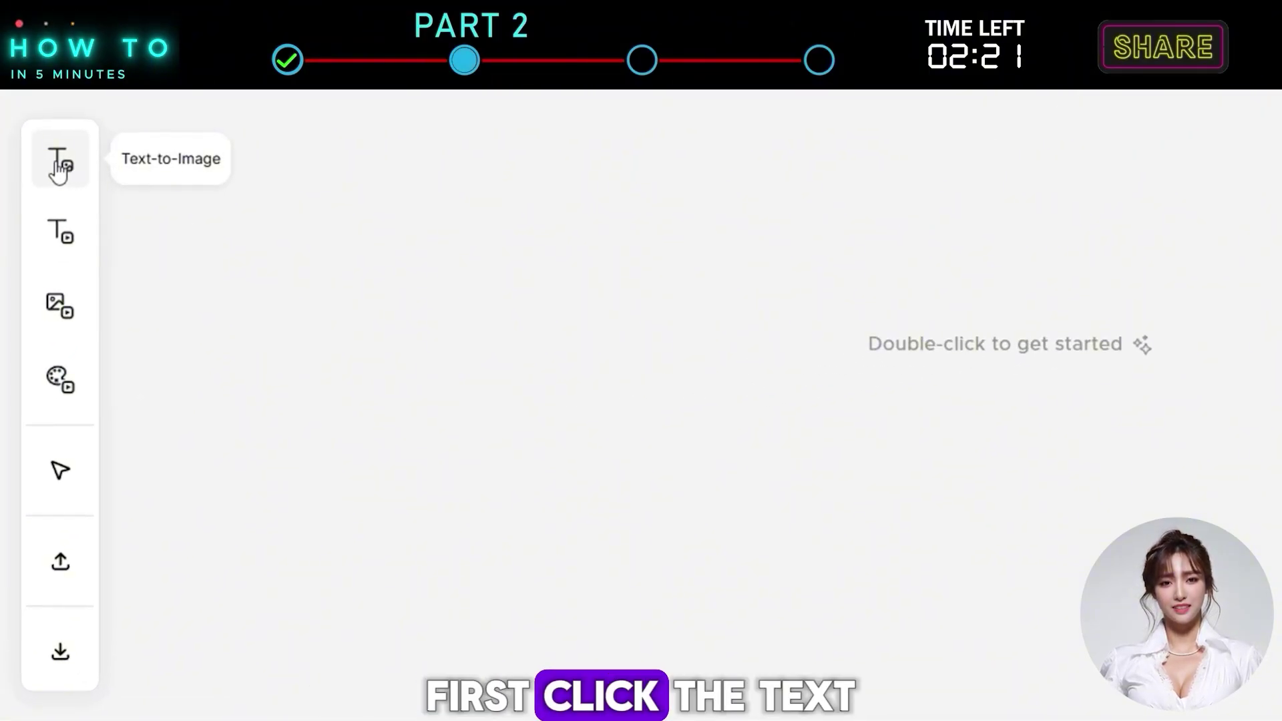
Step: Generate a 16:9 Imagen 4 image from the pasted lake-woman prompt in a Text-to-Image card
left_click(52, 163)
left_click(605, 265)
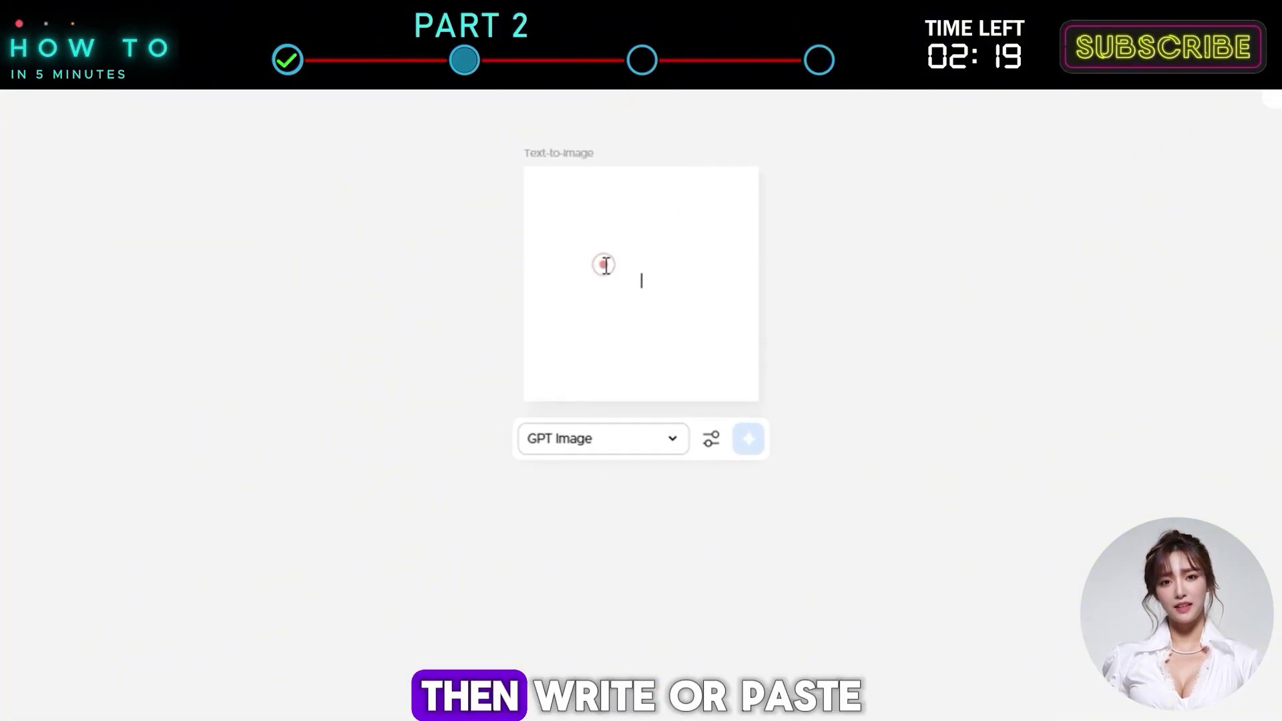
type("A photorealistic image of a blonde woman submerged in a lake, with only the top half of her face visible above the water. Calm, reflective surface with forest background")
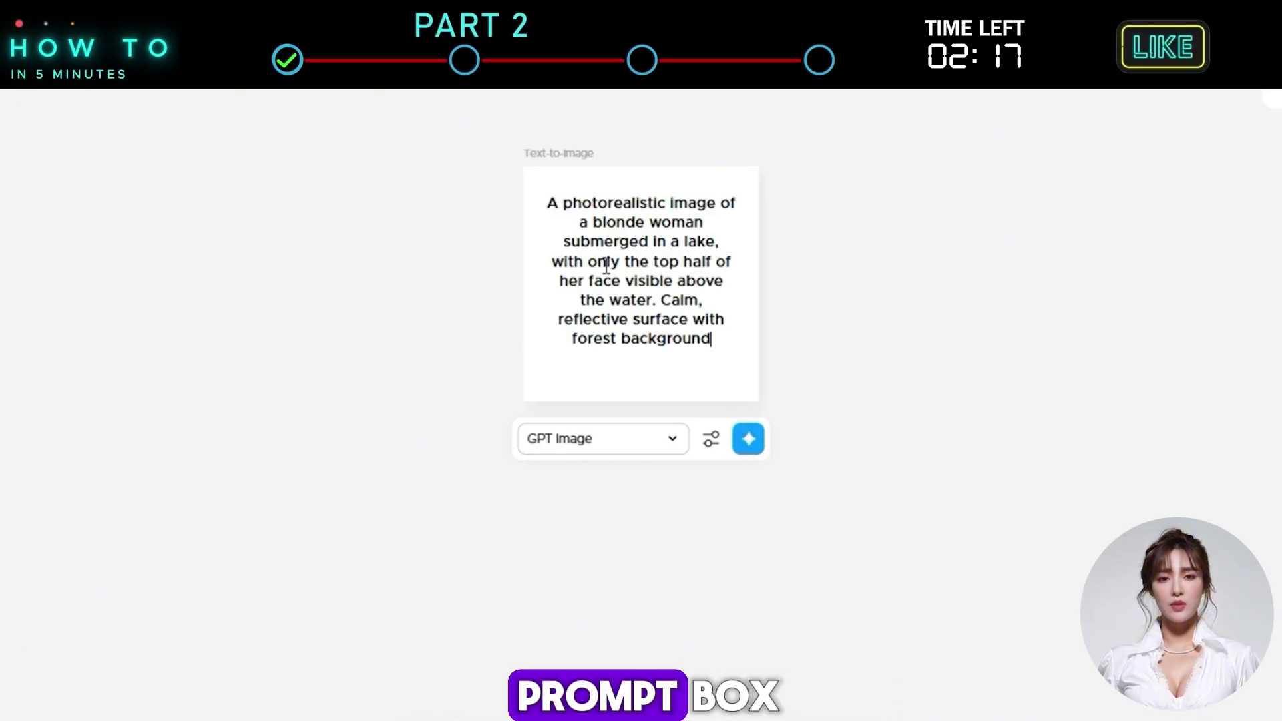
left_click(670, 438)
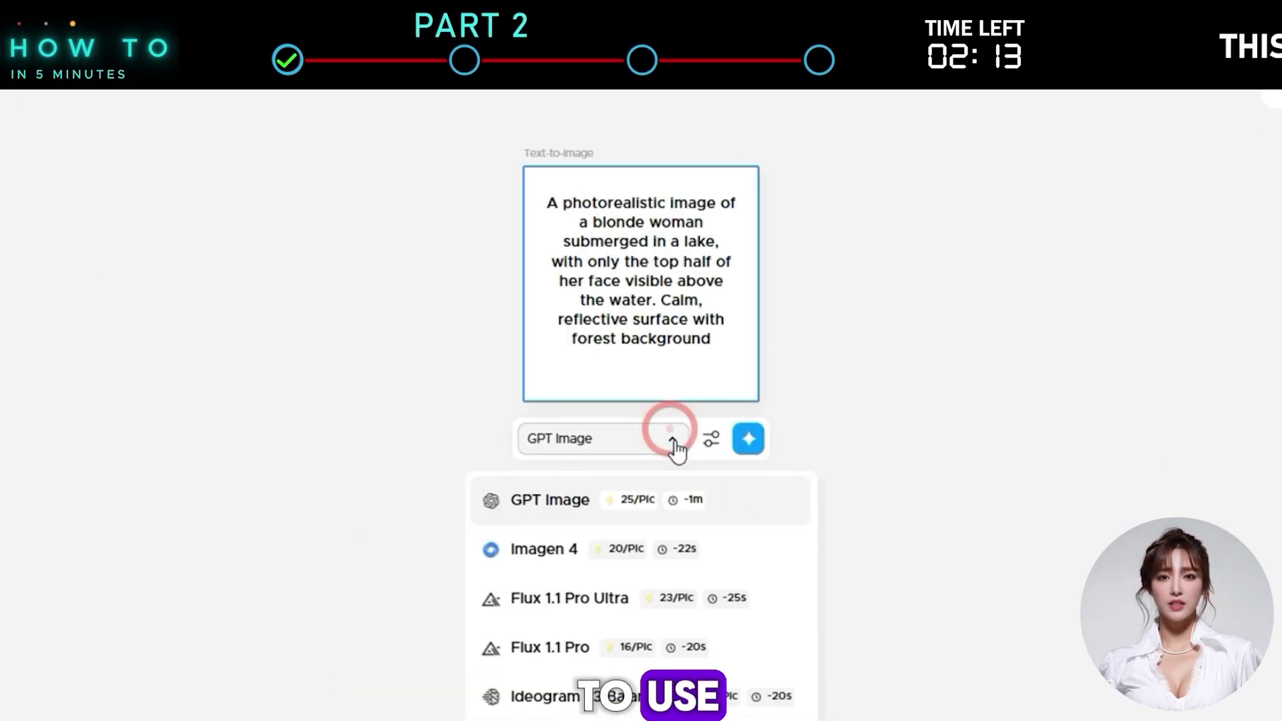
left_click(574, 554)
left_click(711, 438)
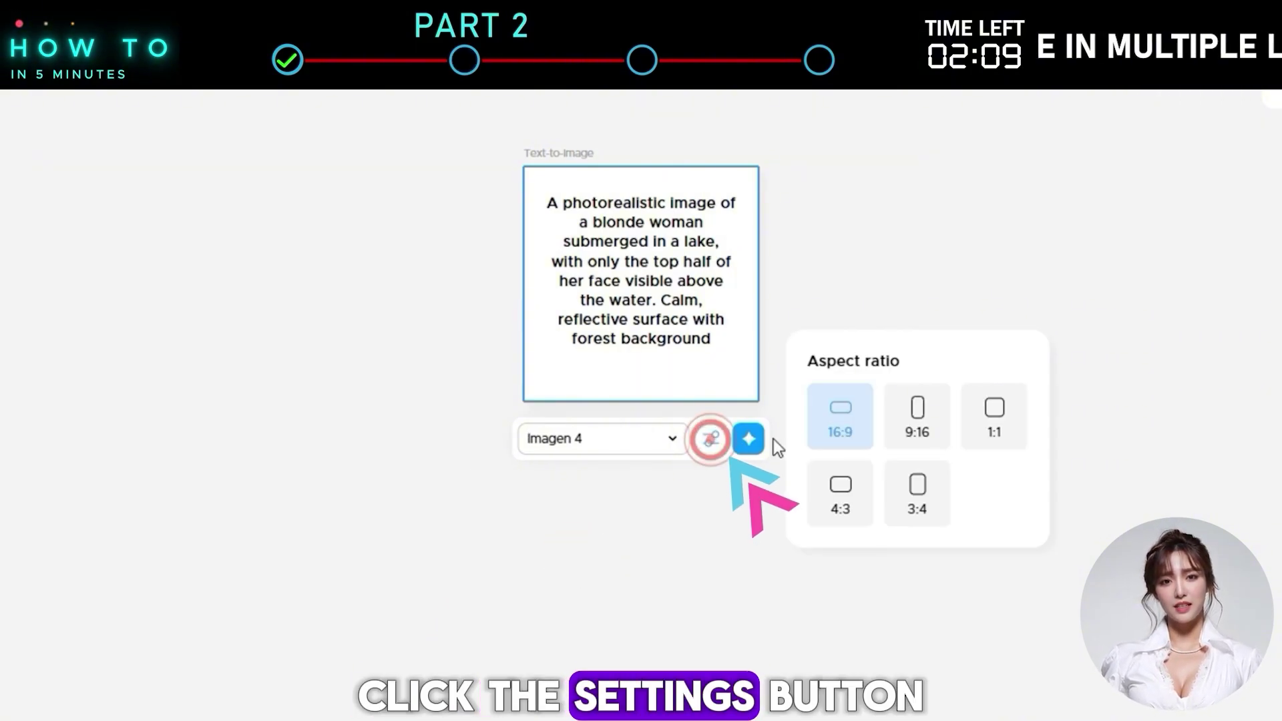
left_click(712, 442)
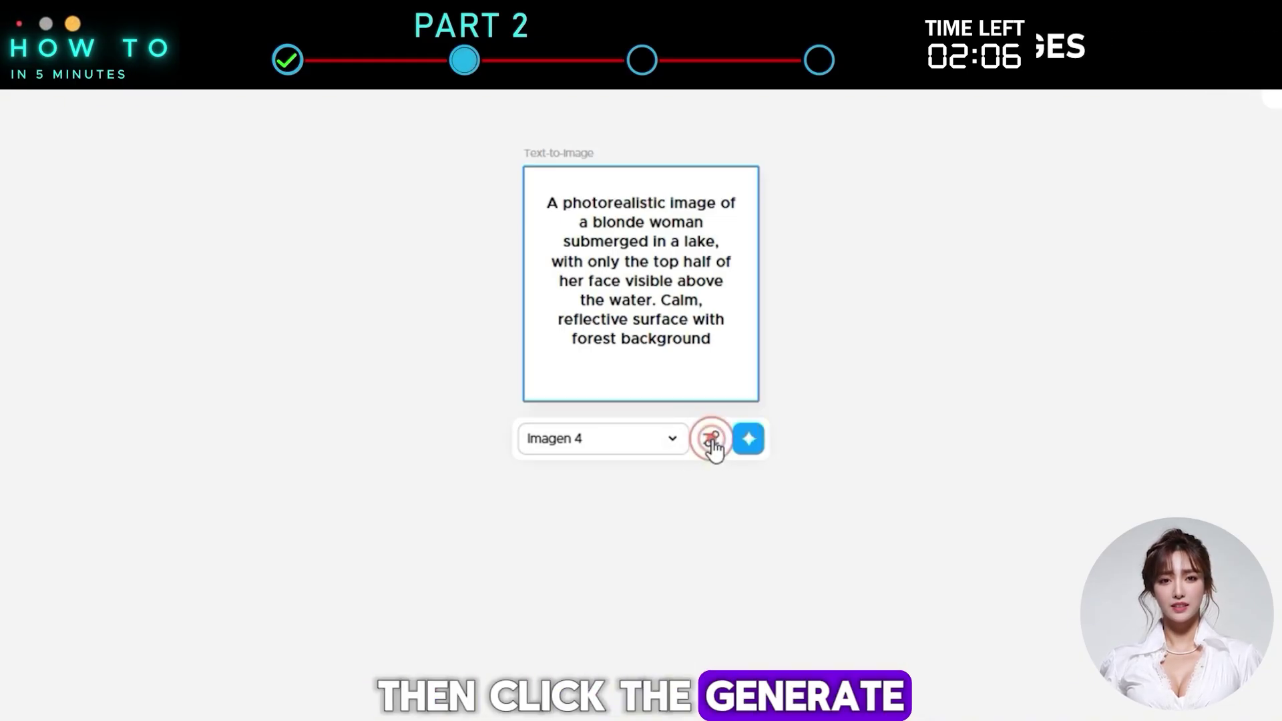
left_click(749, 439)
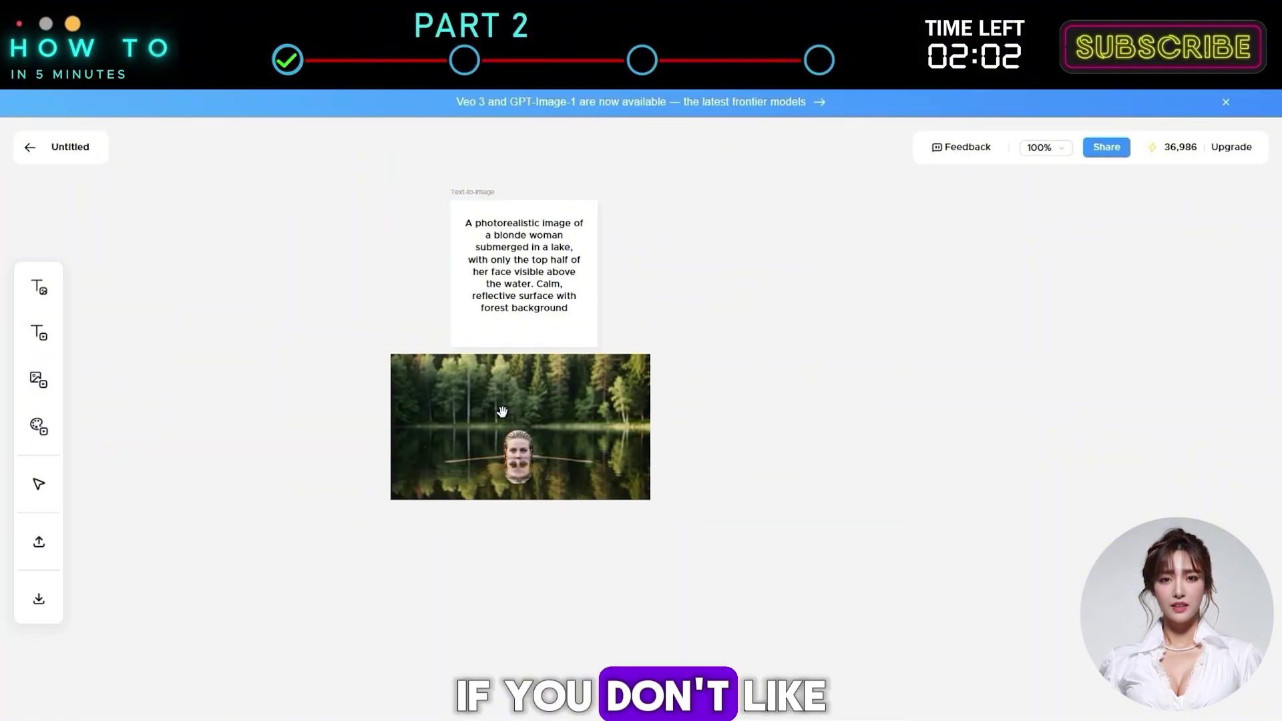
Step: Move the generated lake image beside the prompt card and shift the card left
left_click_drag(503, 411, 792, 355)
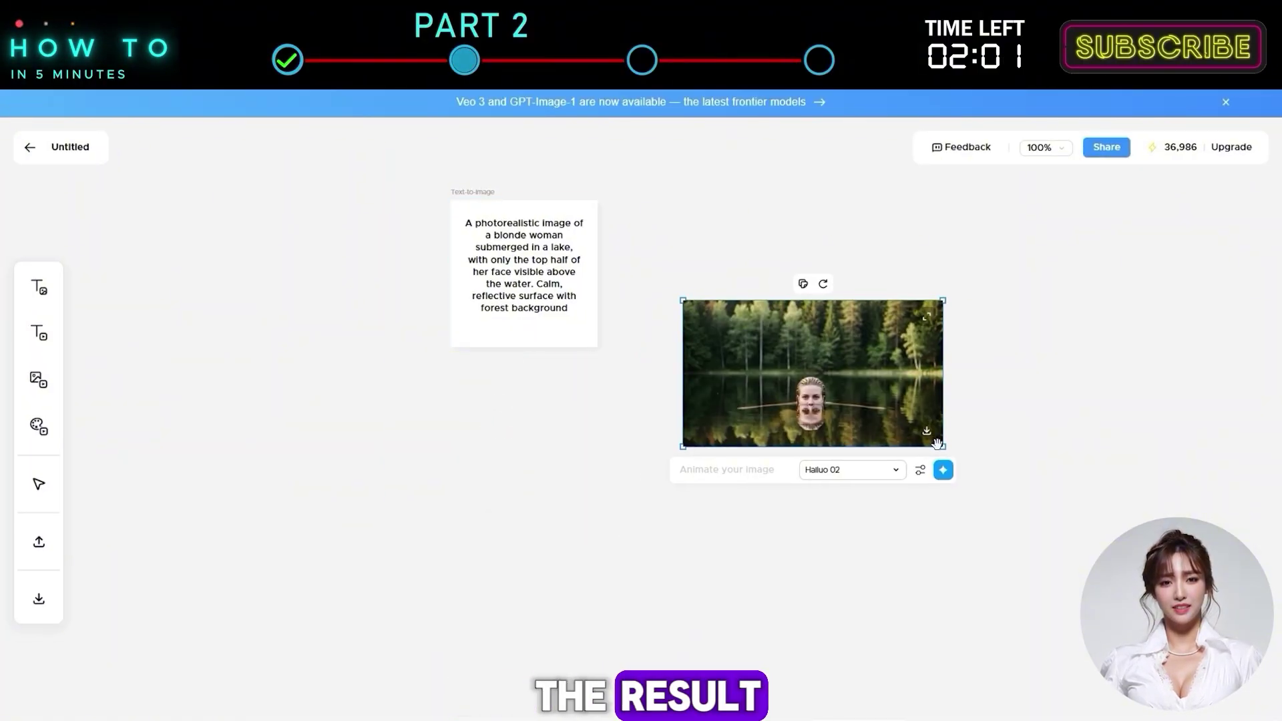
left_click(938, 447)
left_click(982, 448)
left_click(533, 274)
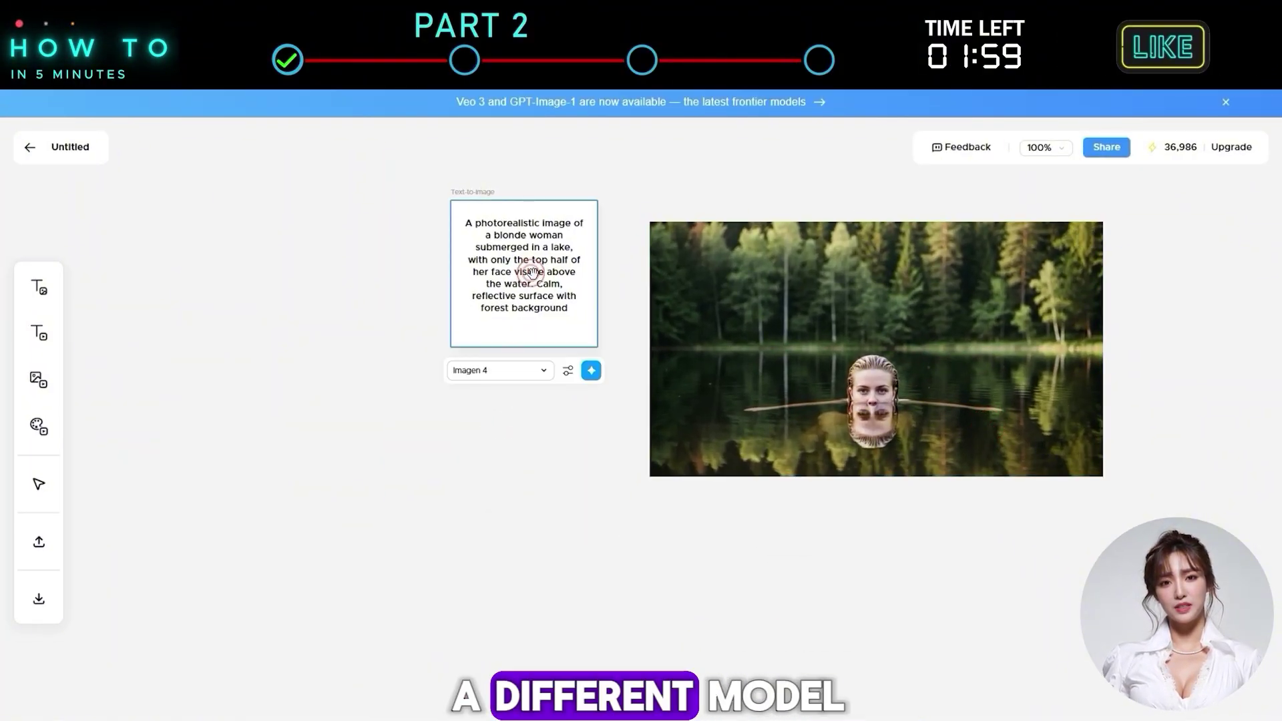
left_click_drag(534, 273, 350, 282)
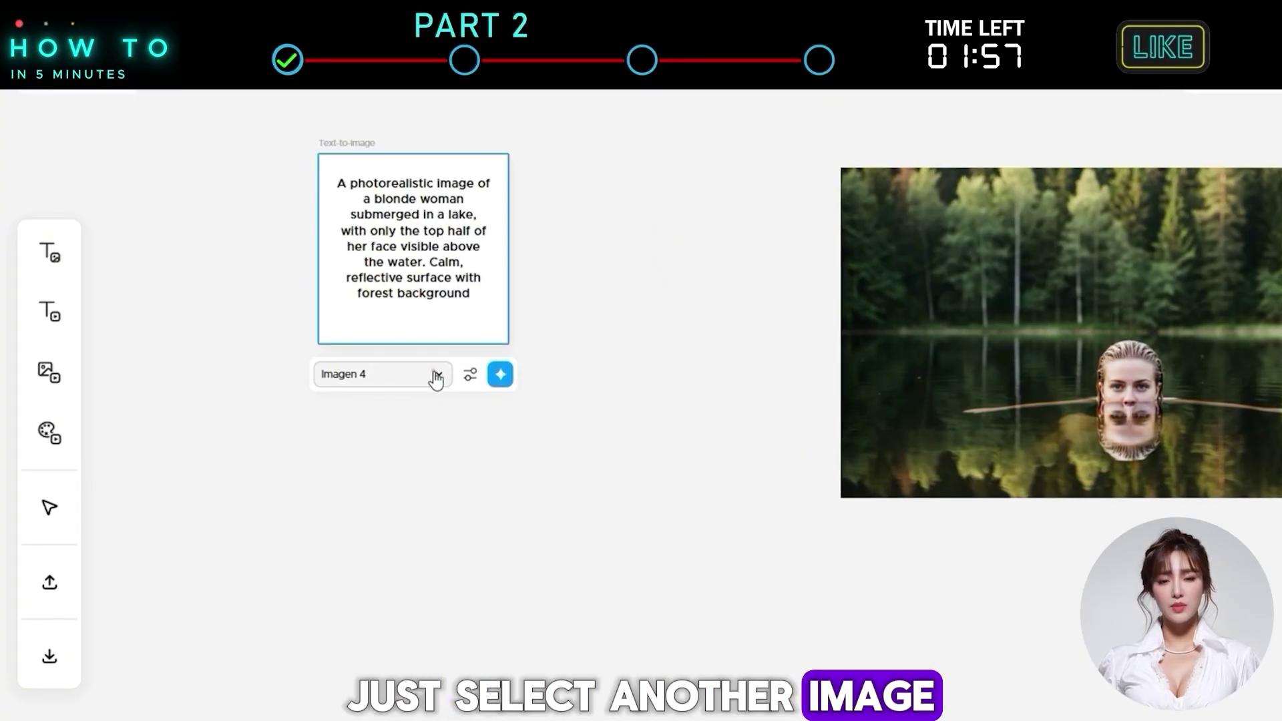
Step: Generate a second lake image from the same prompt with GPT Image
left_click(436, 376)
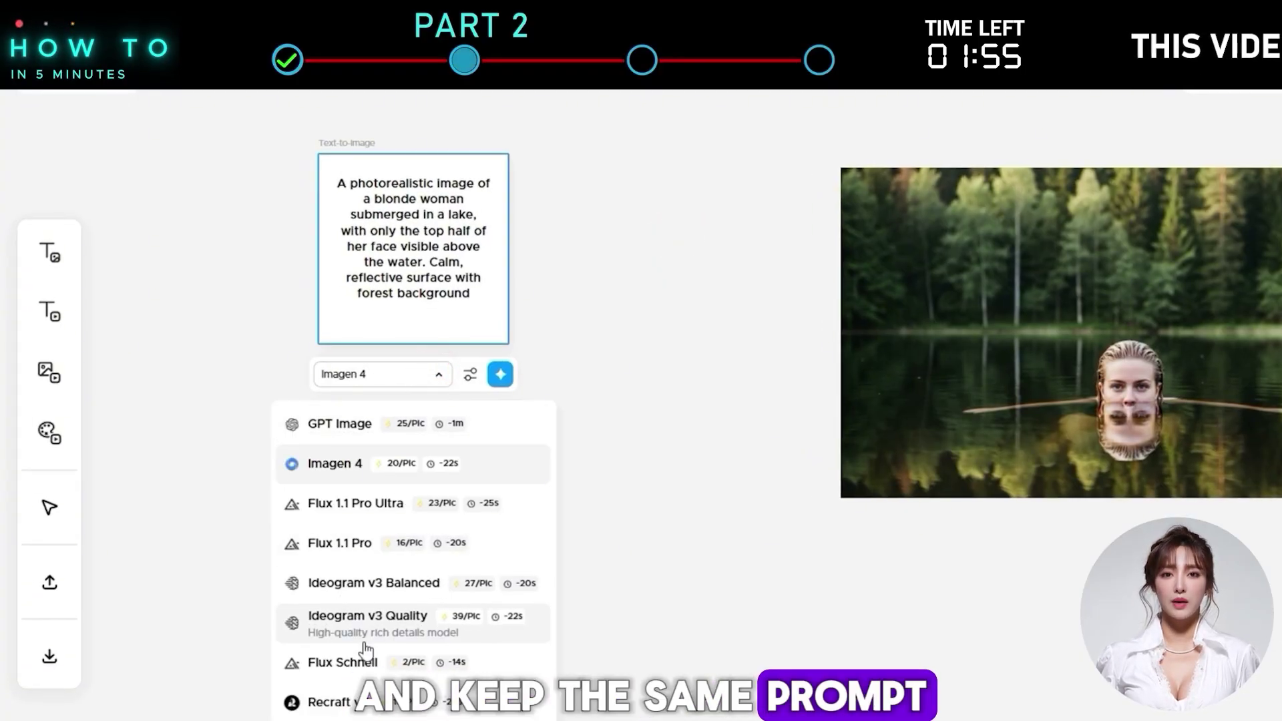
left_click(354, 425)
left_click(465, 377)
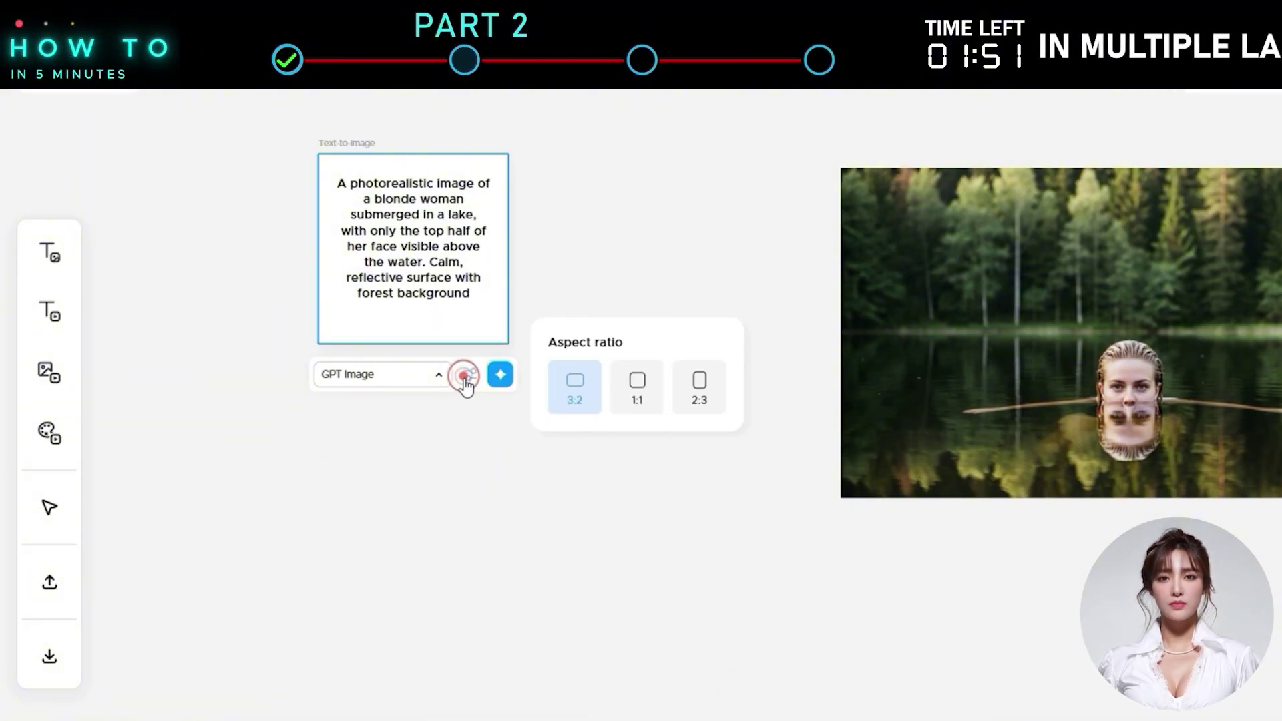
left_click(500, 375)
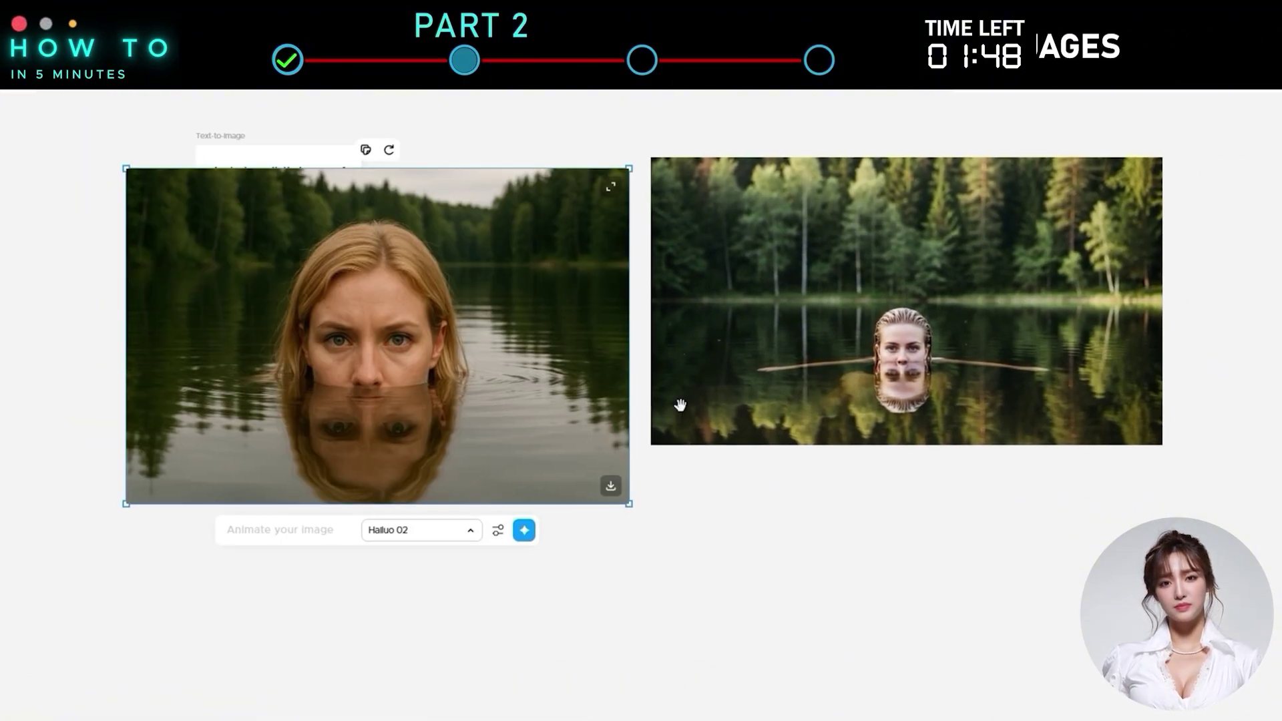
Step: Delete the Imagen 4 lake image
left_click_drag(810, 363, 816, 402)
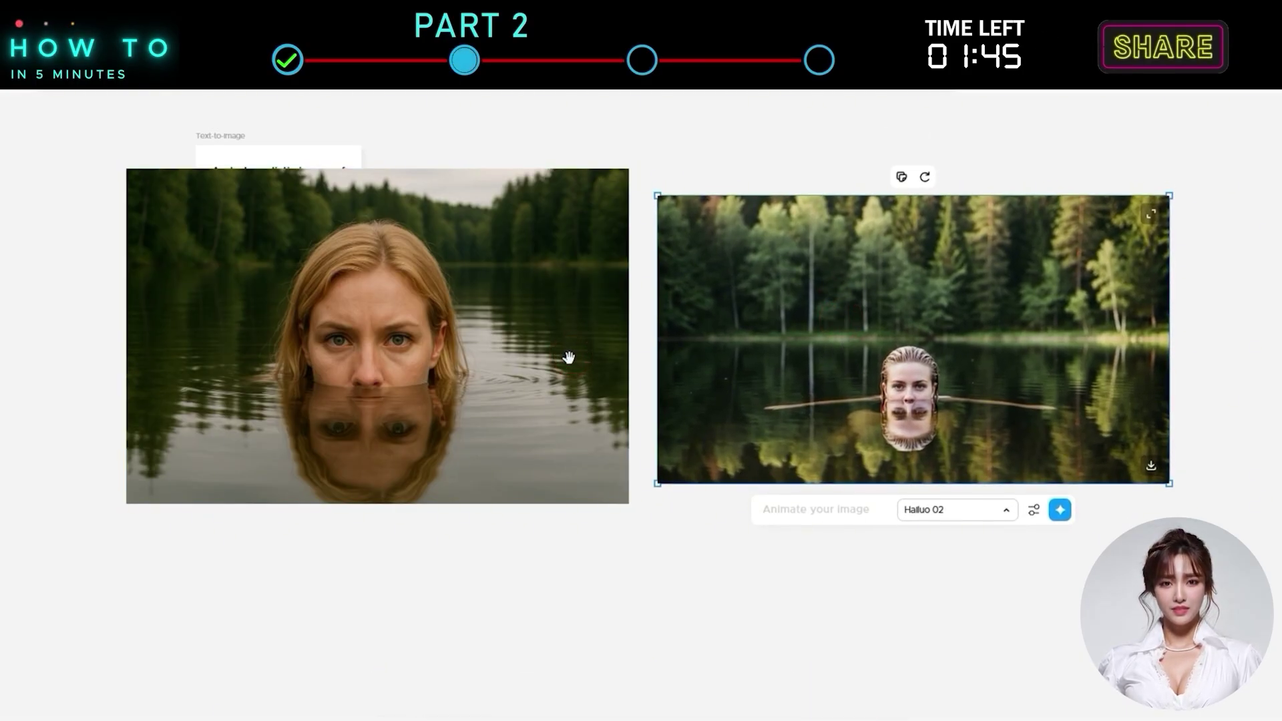
left_click(853, 355)
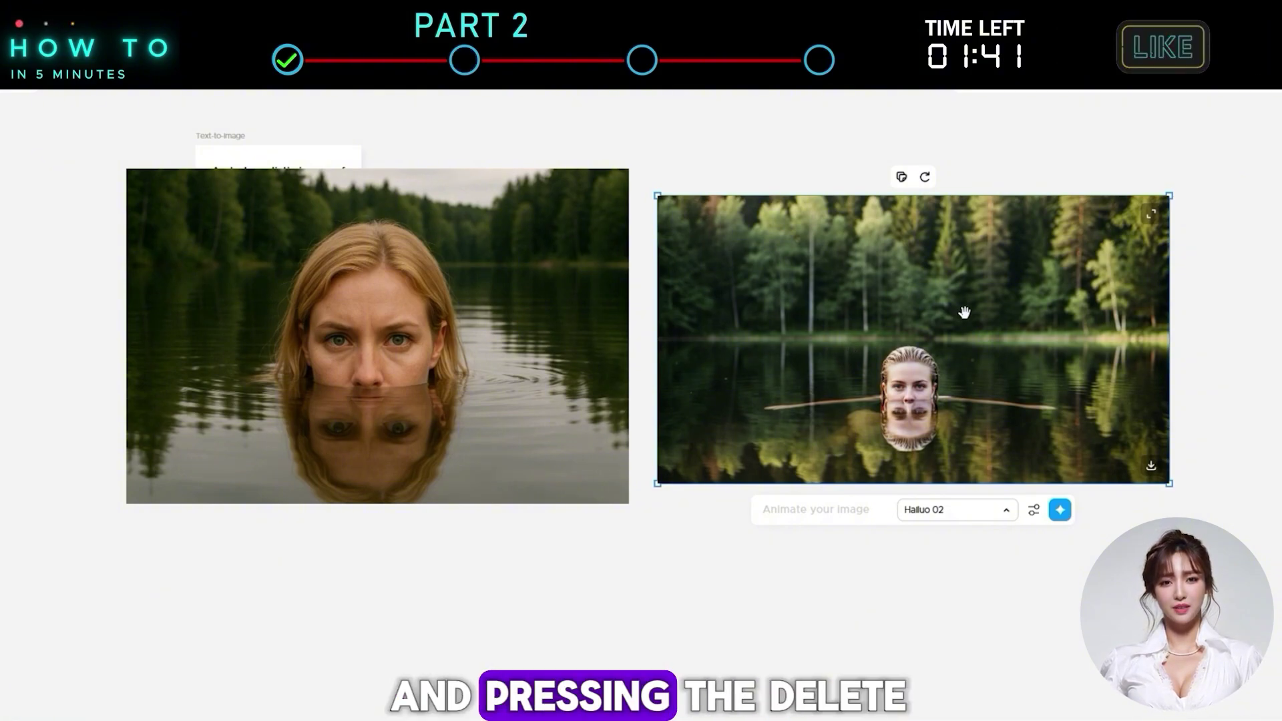
key("Delete")
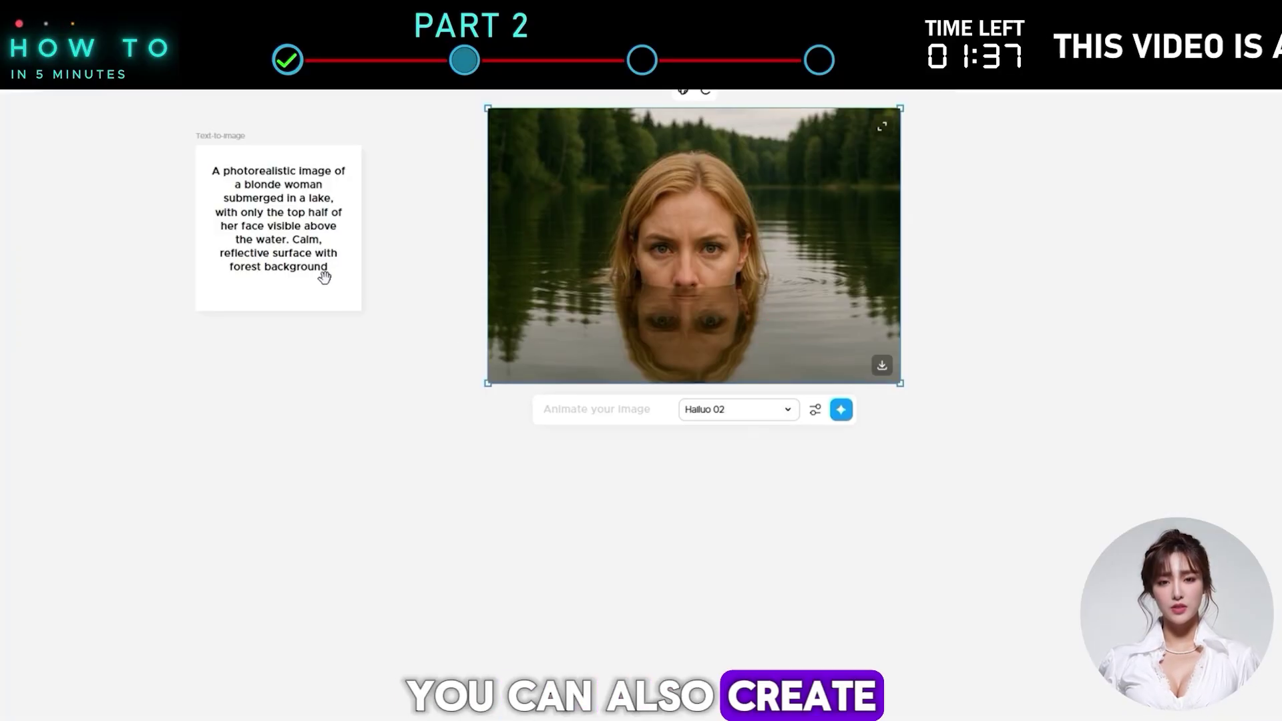
Step: Regenerate from the prompt card, delete the extra lake image, and centre the remaining one
left_click(295, 256)
left_click(354, 337)
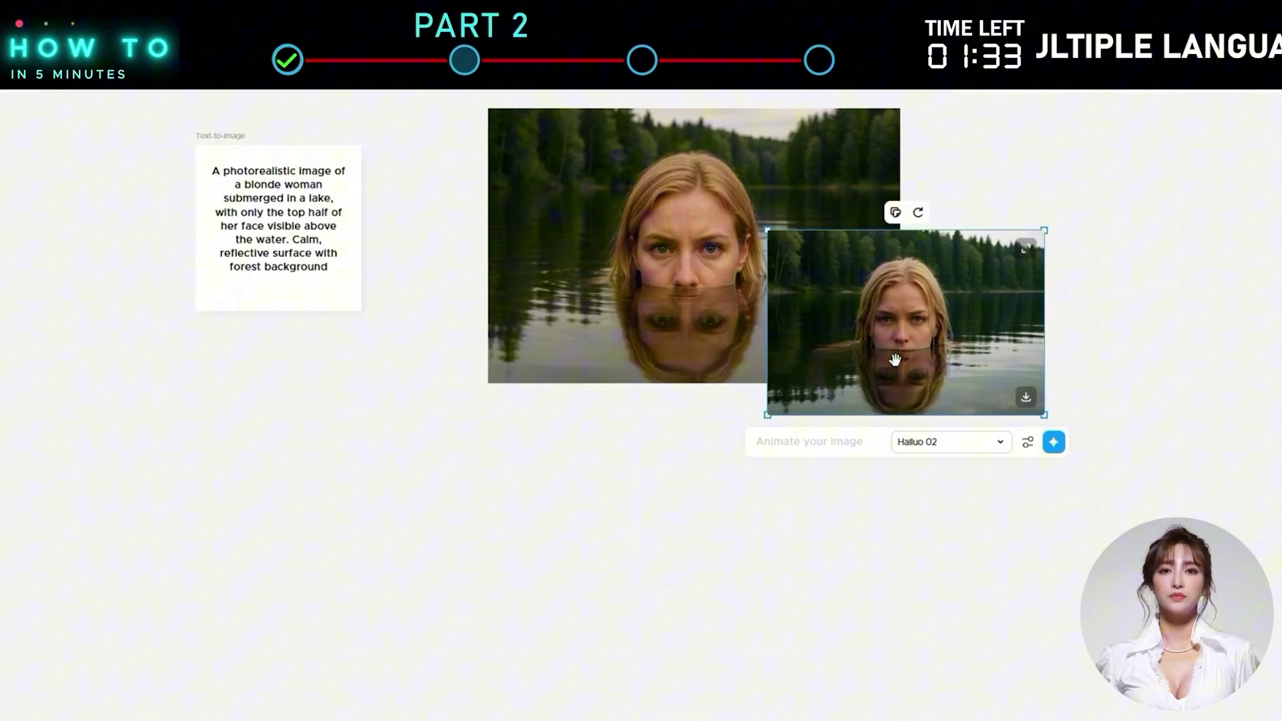
key("Delete")
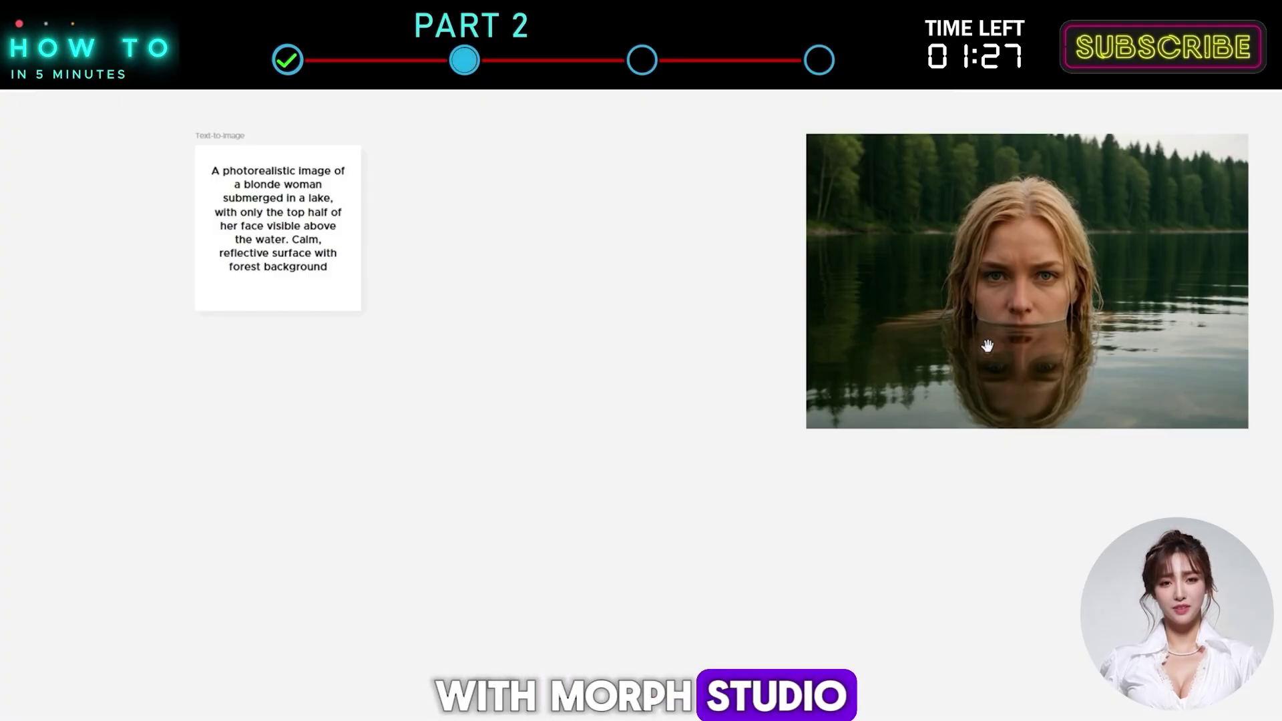
left_click(1039, 298)
left_click_drag(1108, 298, 755, 296)
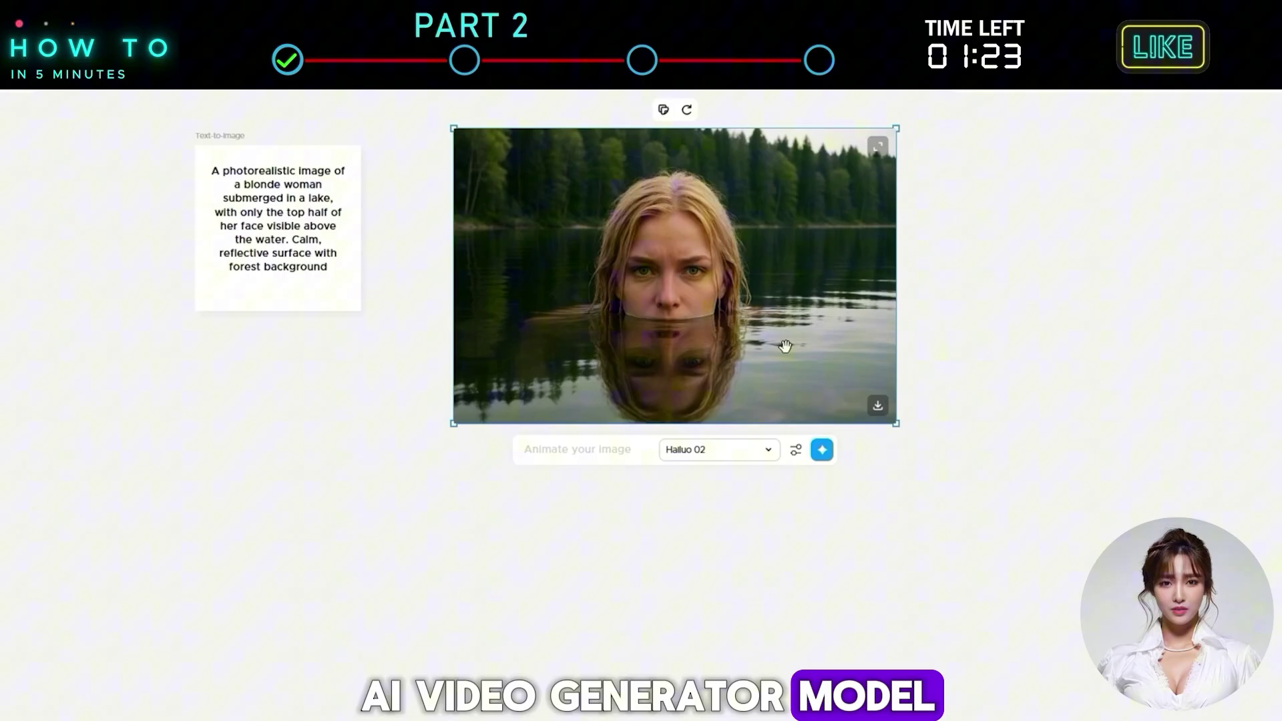
Step: Animate the lake image with Wan 2.2 at 8s and 720p using the woman-rising prompt
left_click(742, 452)
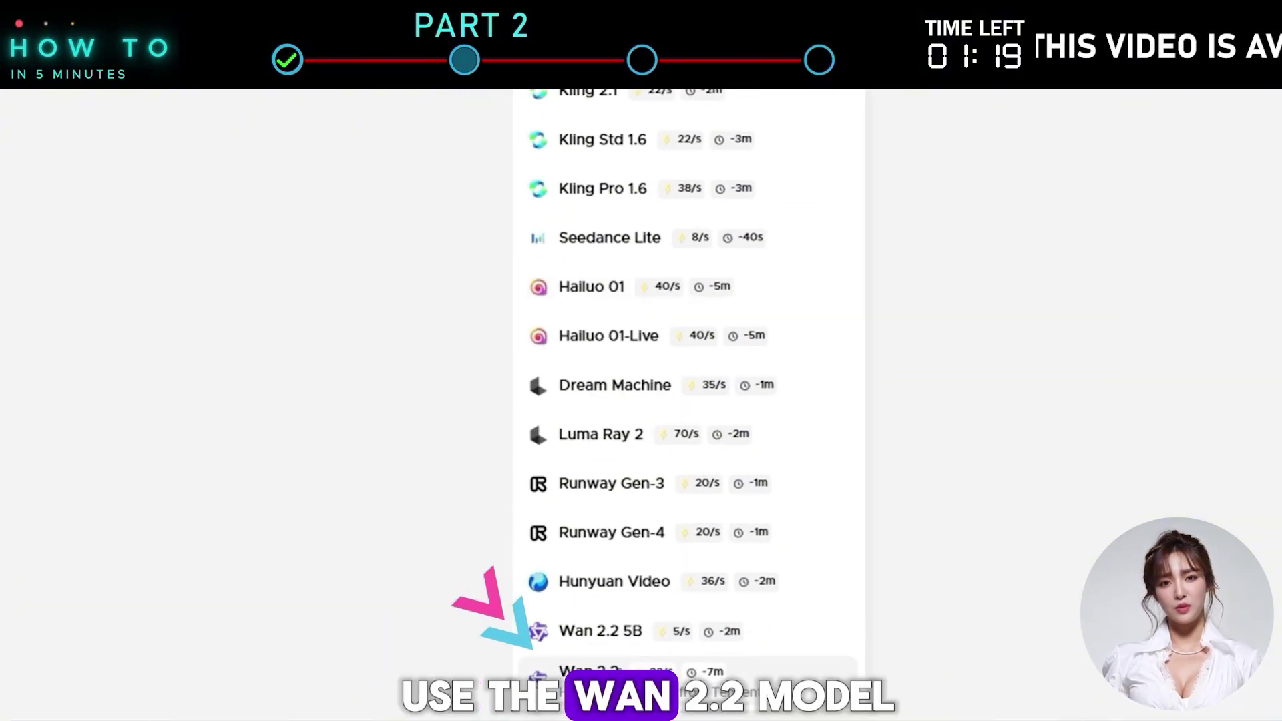
left_click(582, 676)
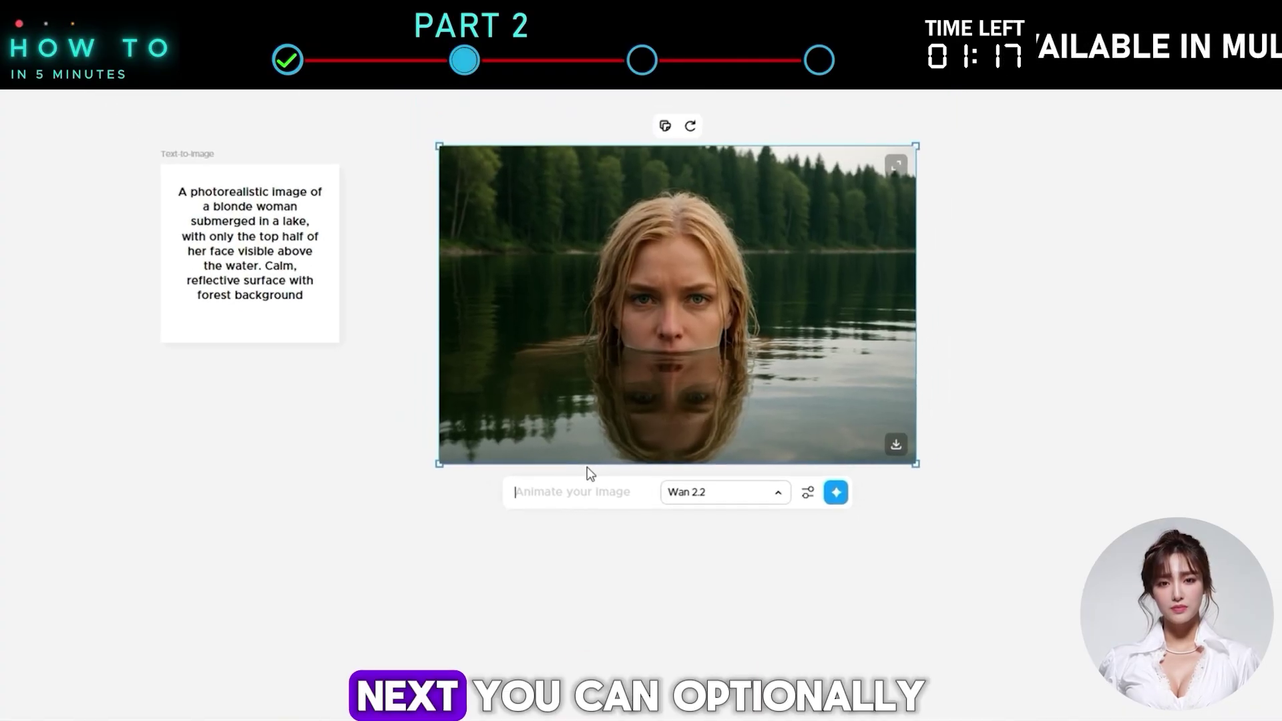
type("Blonde woman rises from underwater in a lake, from head partially visible to full face above surface. Photorealistic, cinematic.")
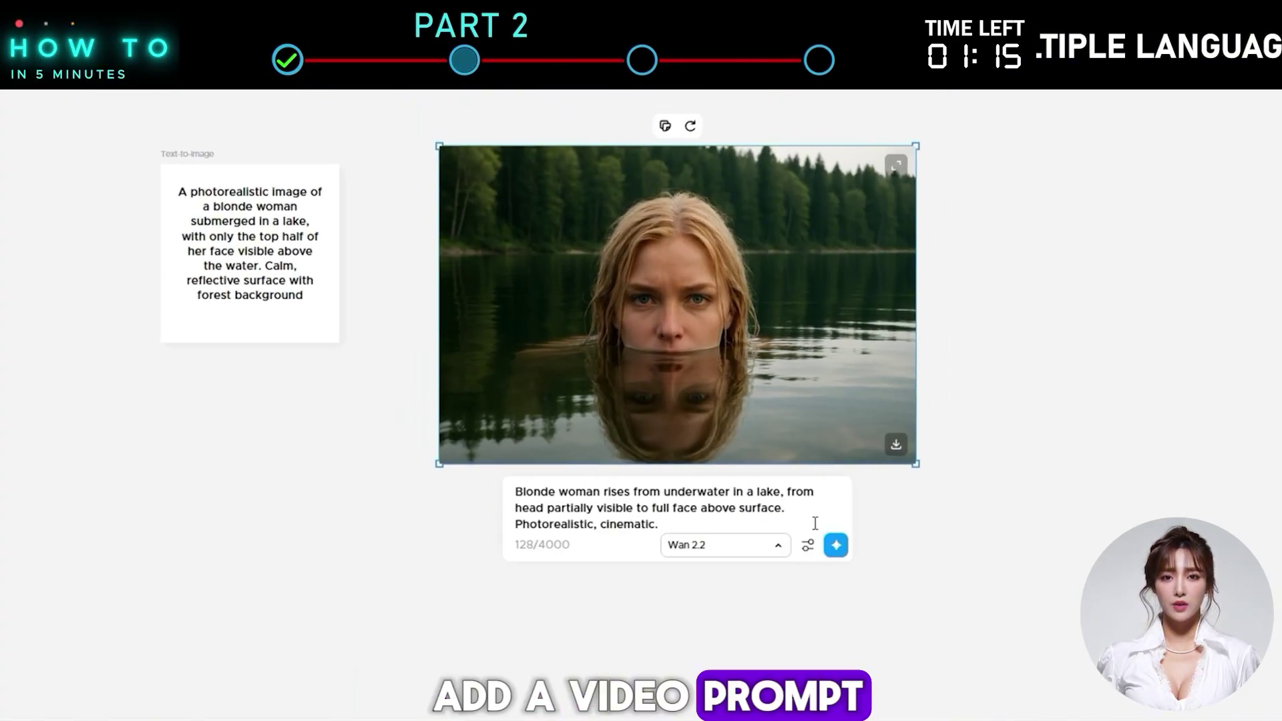
left_click(807, 546)
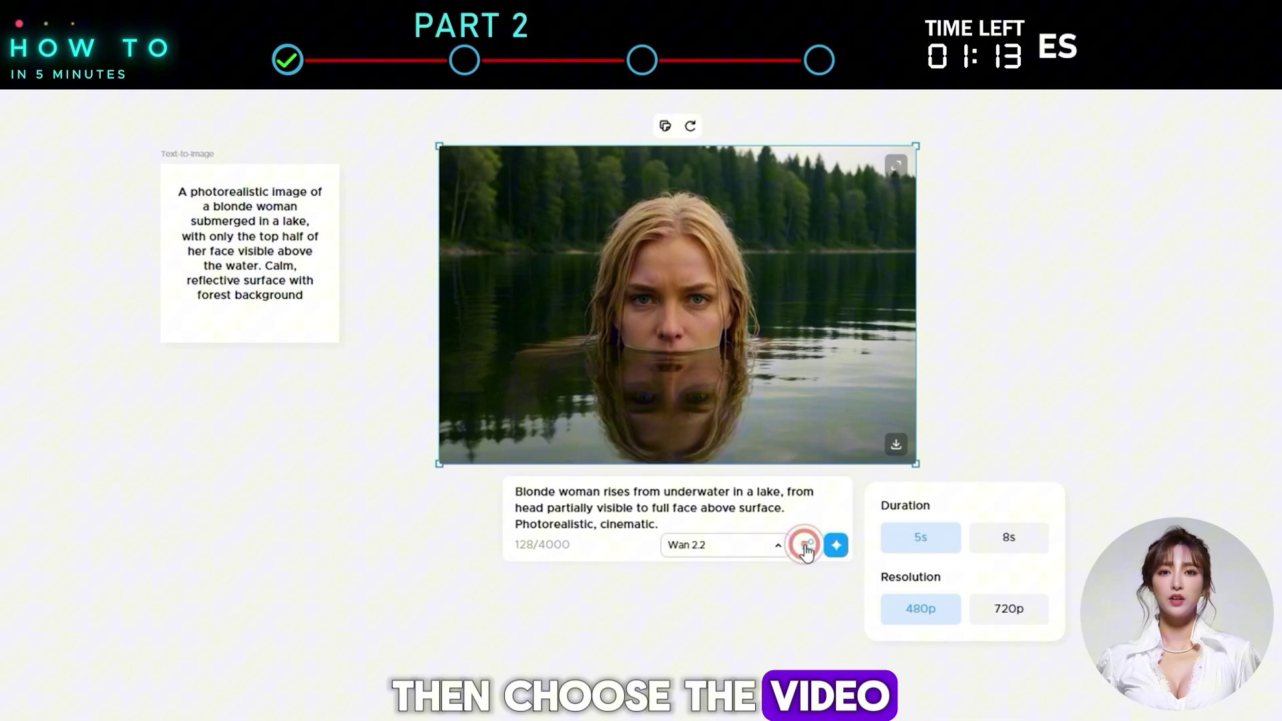
left_click(998, 539)
left_click(1025, 618)
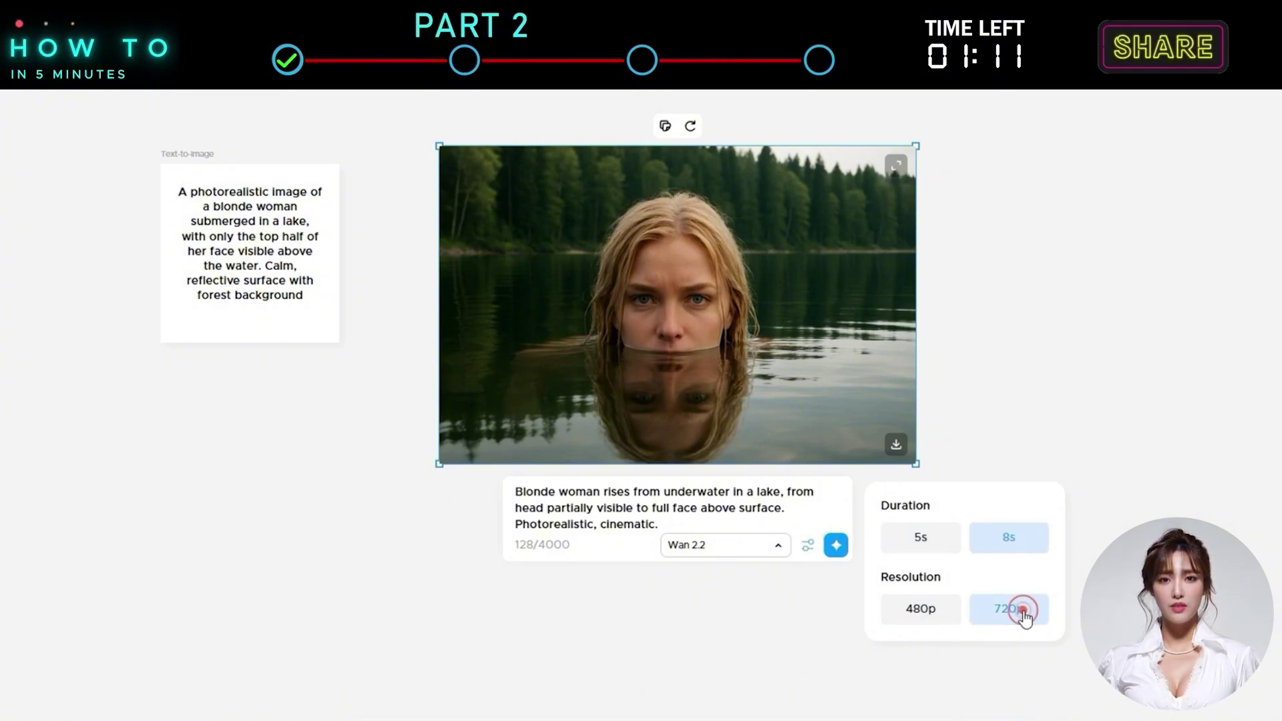
left_click(837, 546)
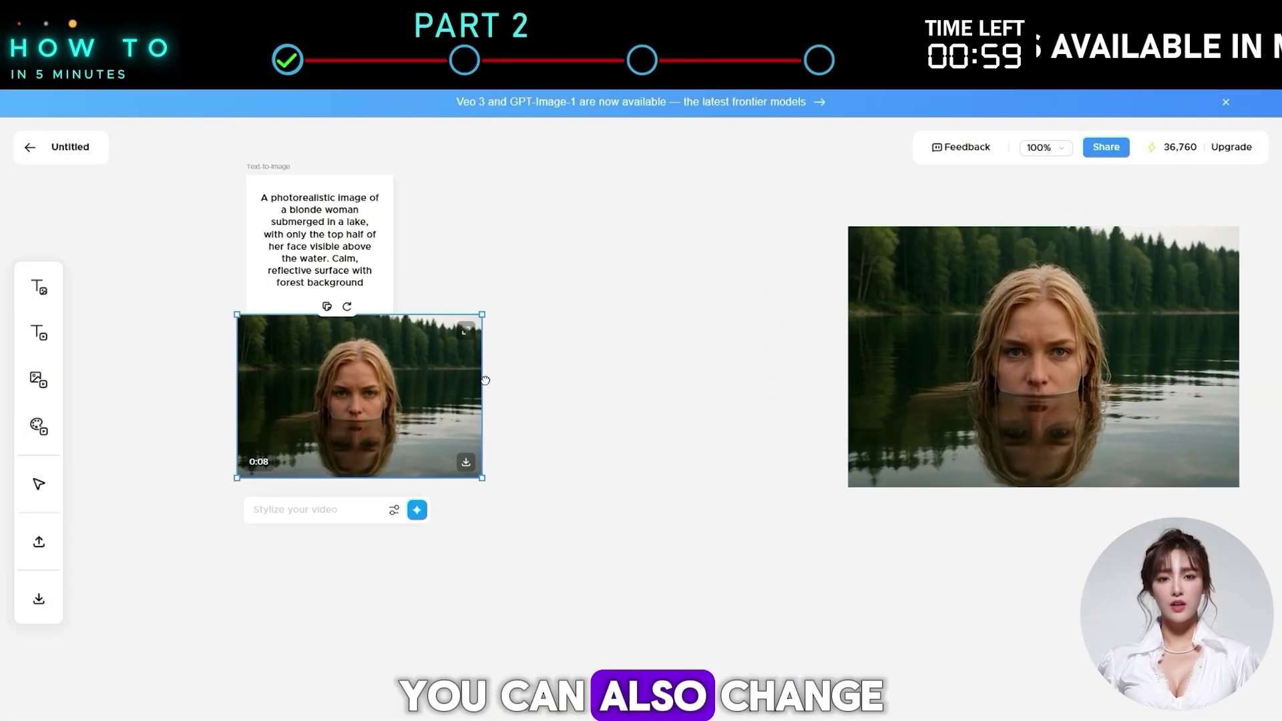
Step: Reposition the lake video and generate a stylized version with the chosen style
left_click_drag(485, 380, 699, 418)
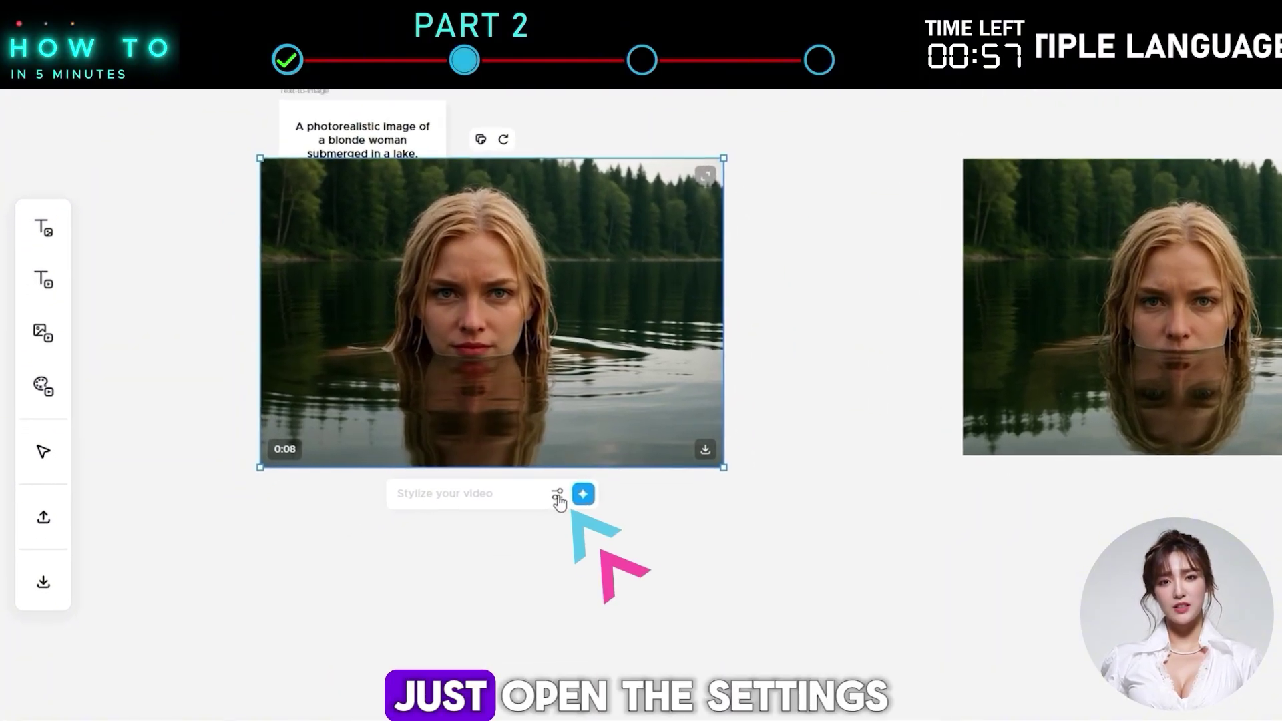
left_click(491, 521)
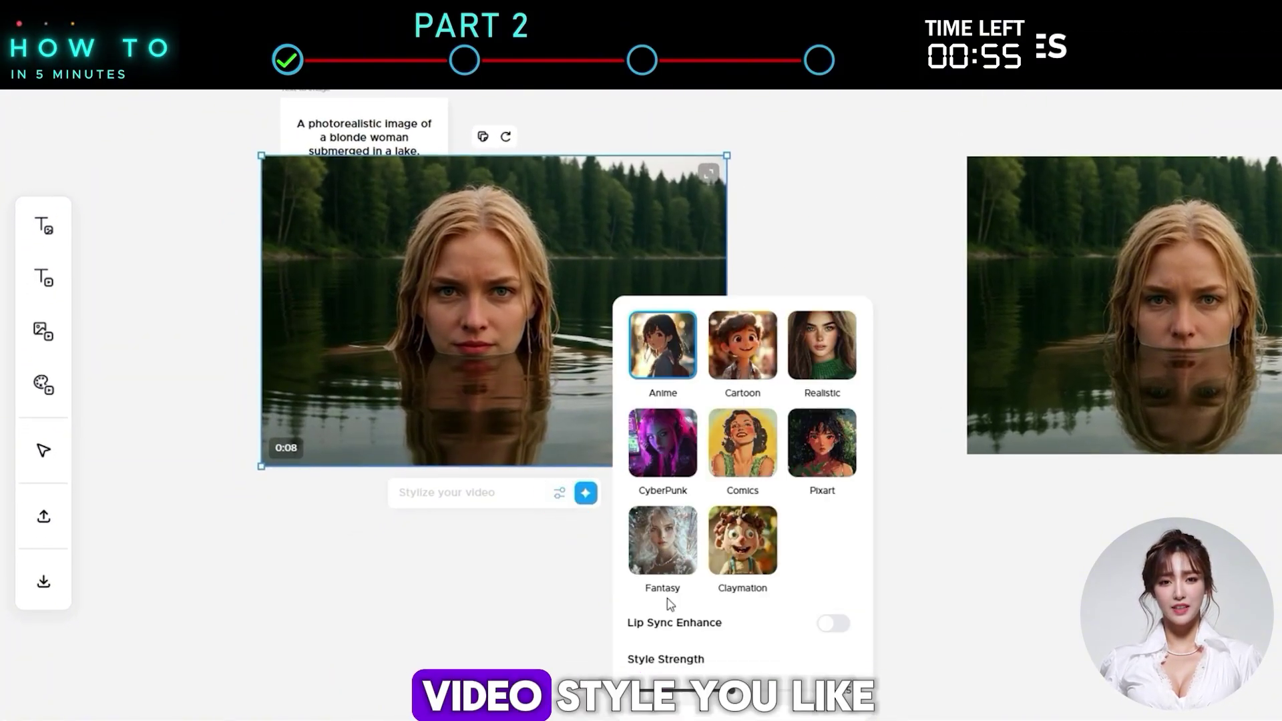
left_click(560, 493)
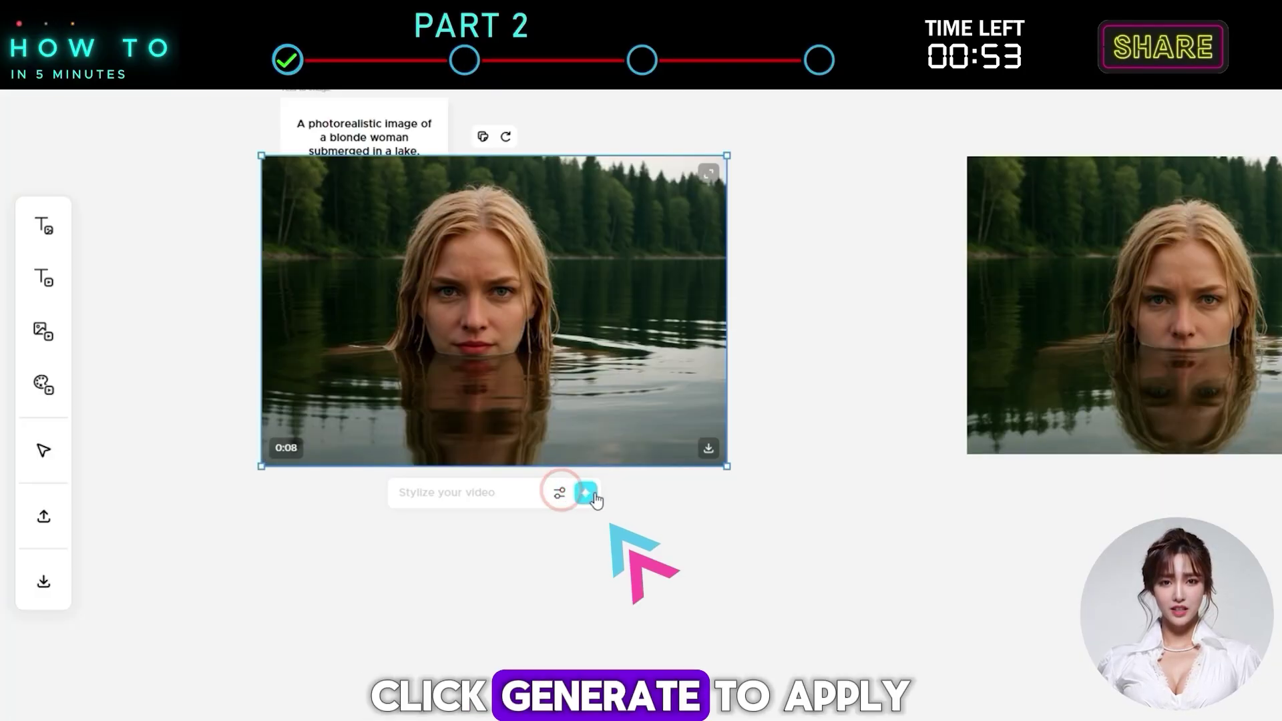
left_click(588, 494)
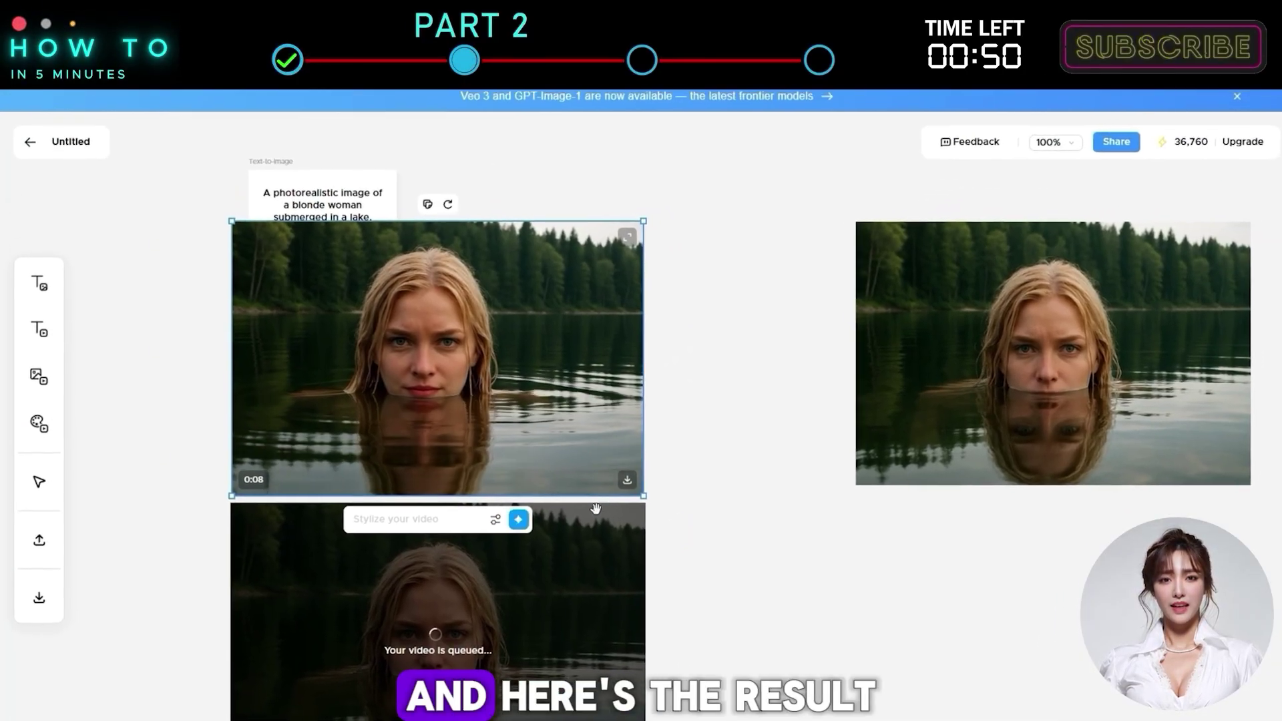
scroll(717, 525, "down", 3)
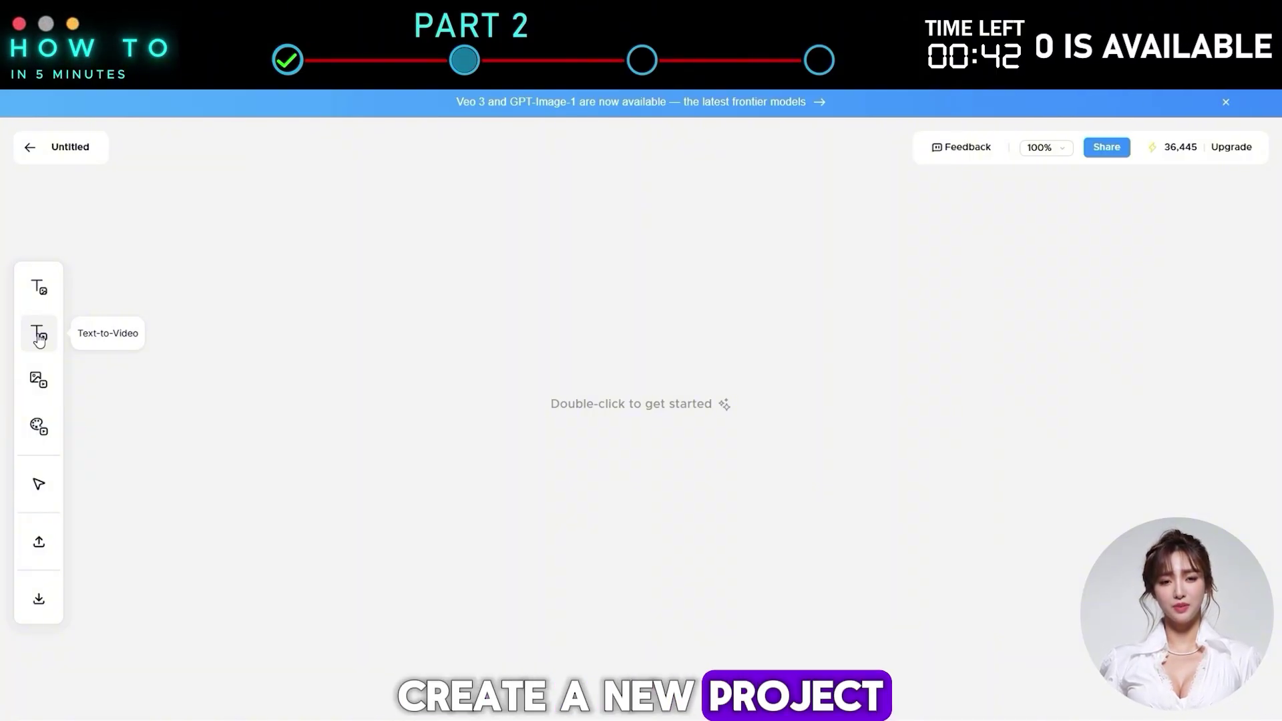
Step: Generate a Wan 2.2 text-to-video clip from the pasted infrared paw finger-heart prompt
left_click(39, 340)
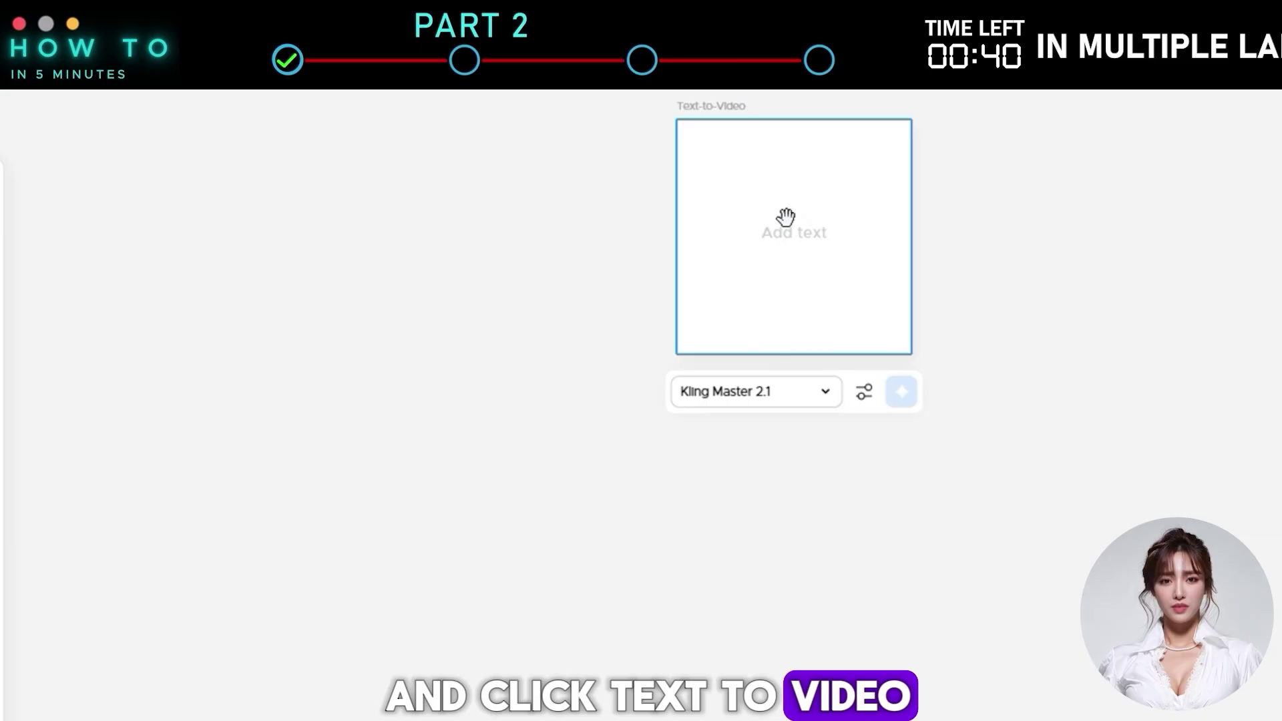
left_click(786, 217)
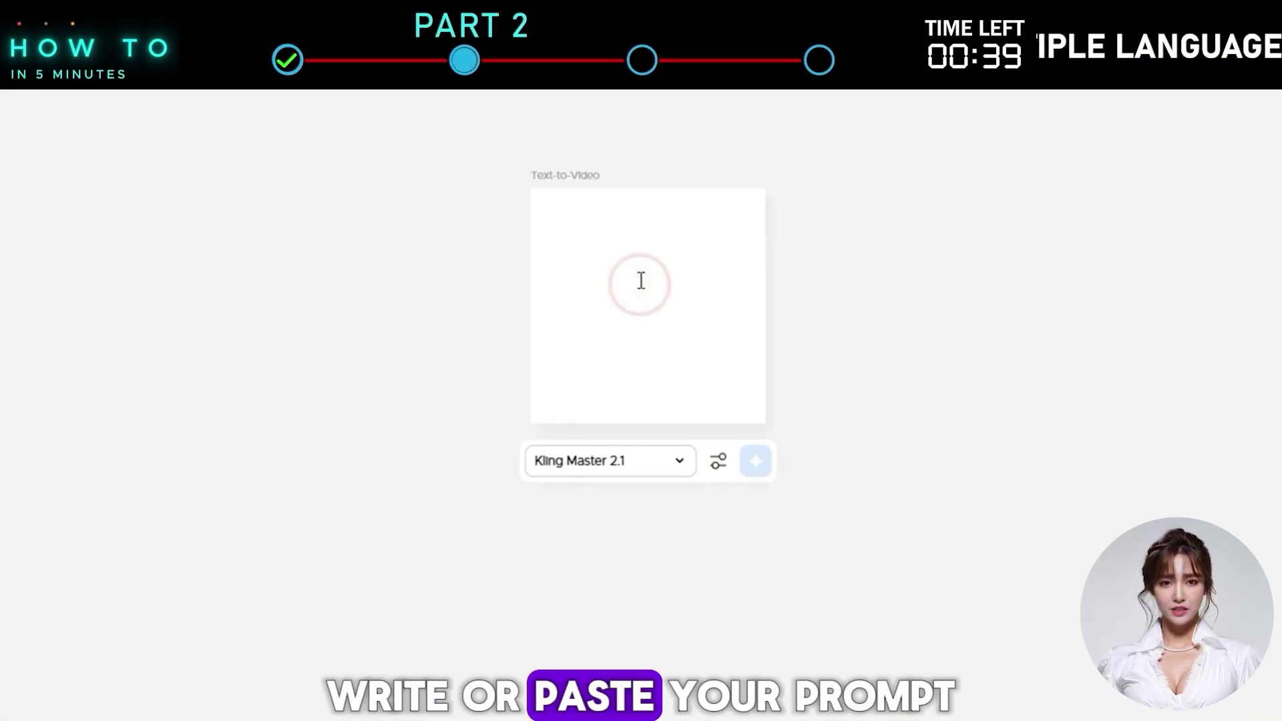
type("...up, and walks directly toward the camera. As it reaches the camera, it adorably lifts one front paw and positions it close to the lens, forming a \"finger heart\" gesture with its paw — similar to the Korean finger love sign. The scene remains in infrared night mode, with a soft glowing light in the distance and clear timestamp on the bottom left.")
left_click(644, 589)
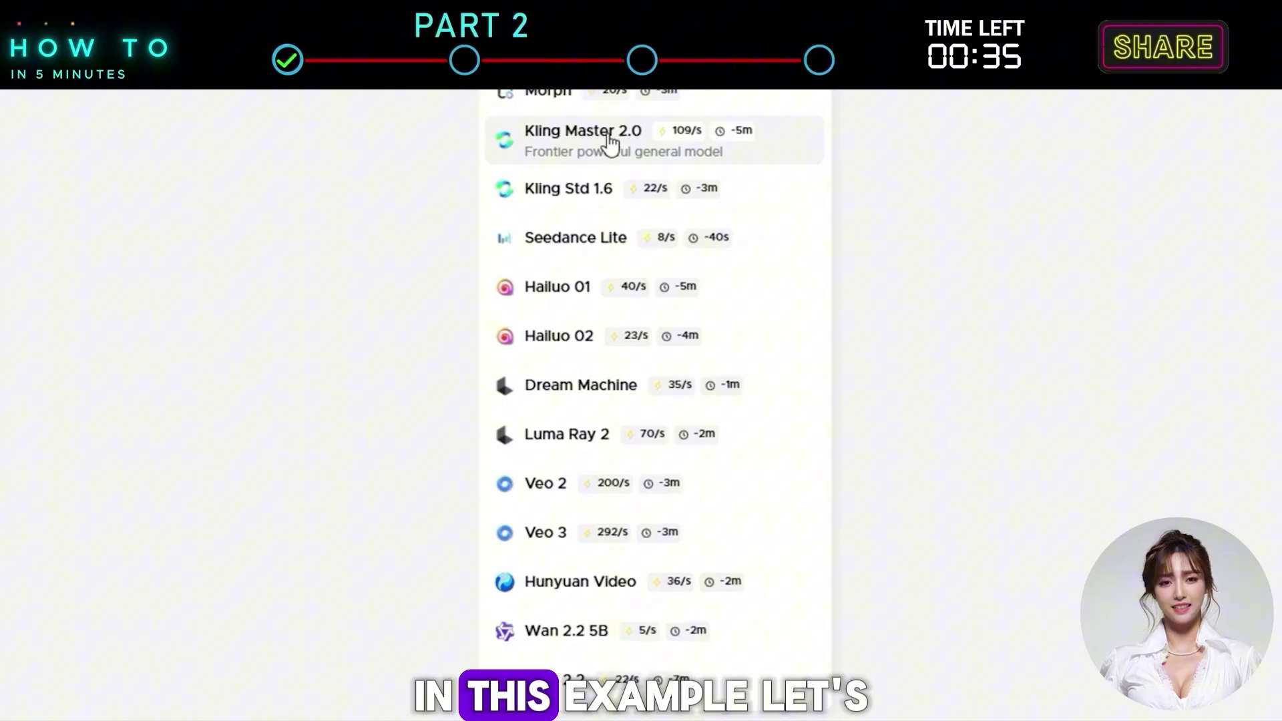
left_click(568, 677)
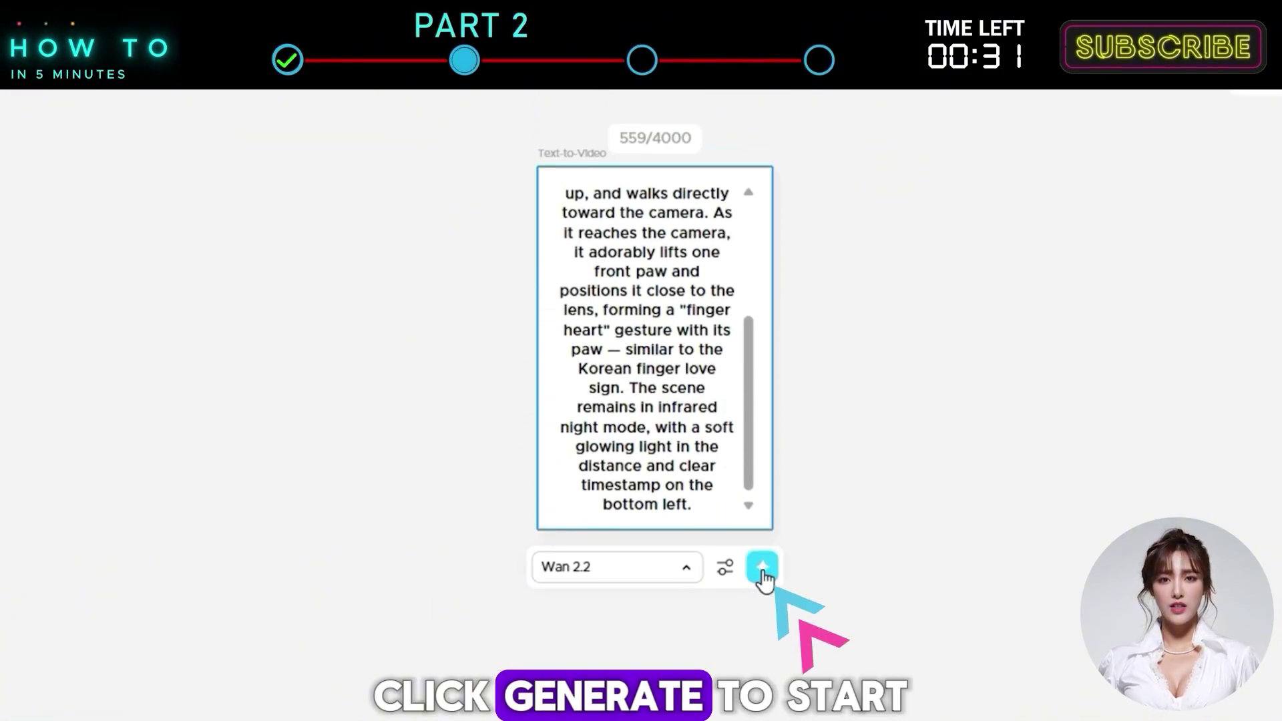
left_click(761, 569)
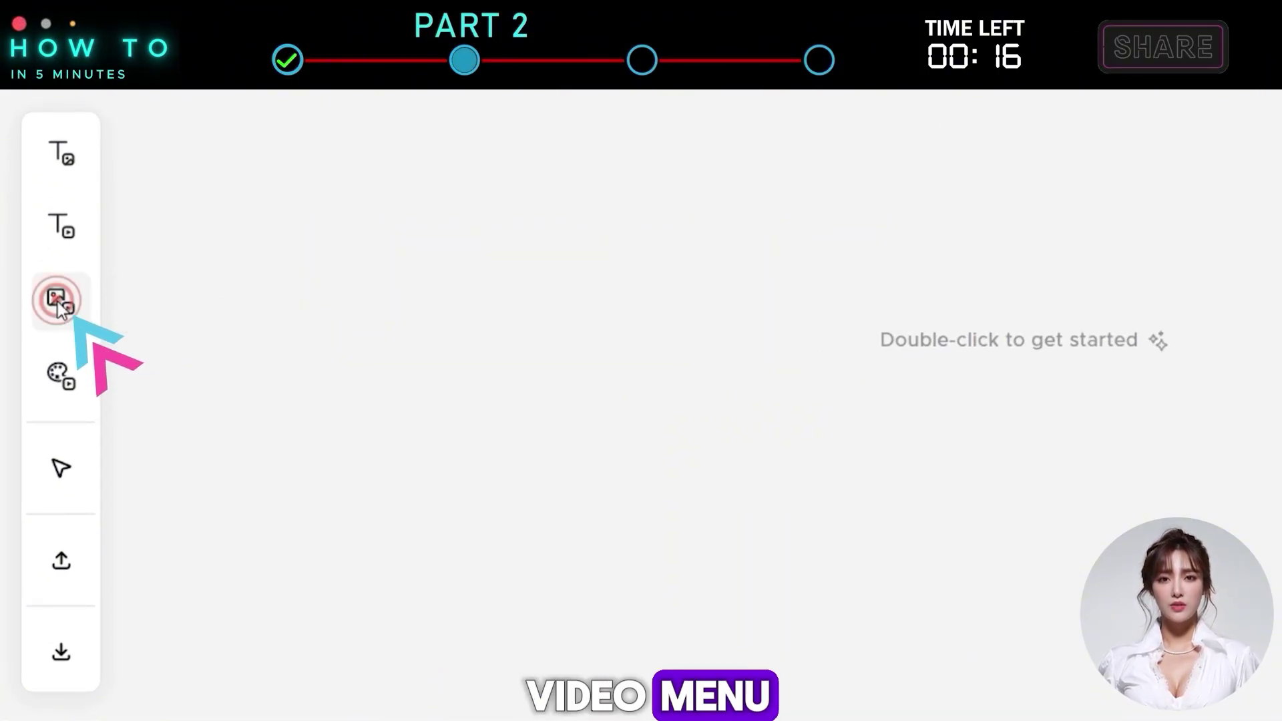
Step: Add an image-to-video block for the lily-pond image, choose Morph, and paste the python prompt
left_click(57, 307)
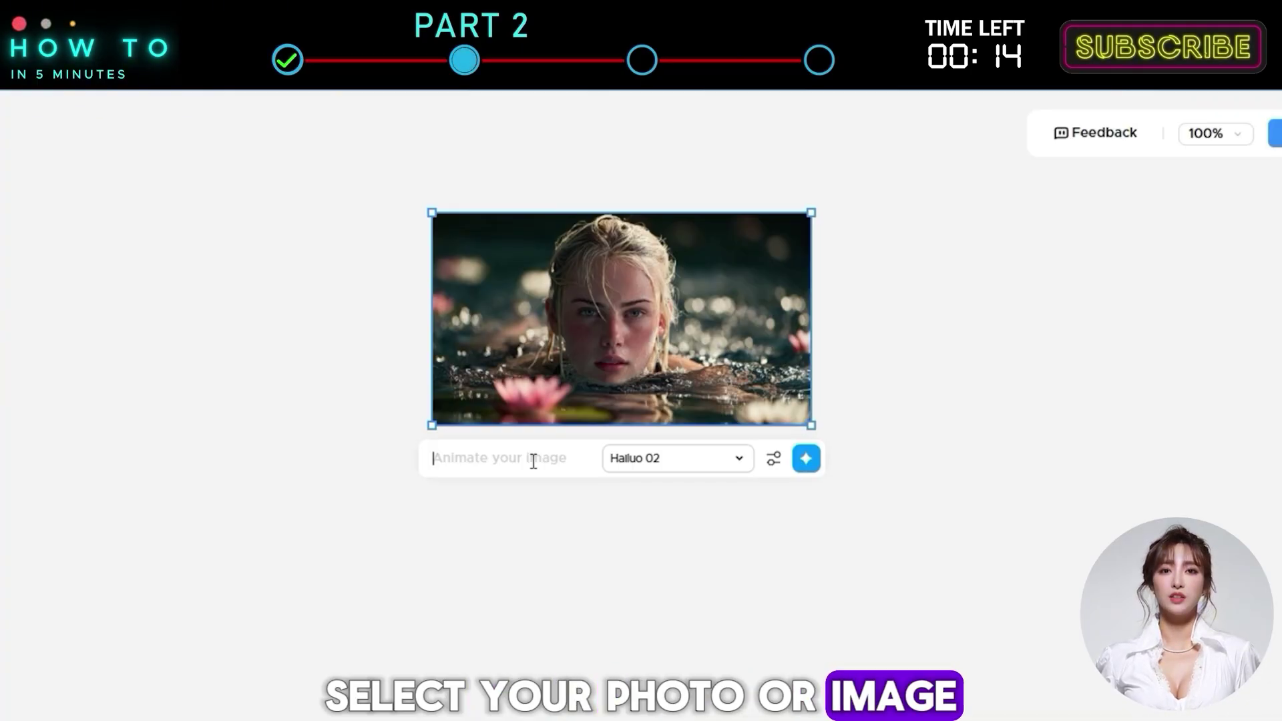
left_click(721, 458)
scroll(726, 462, "down", 5)
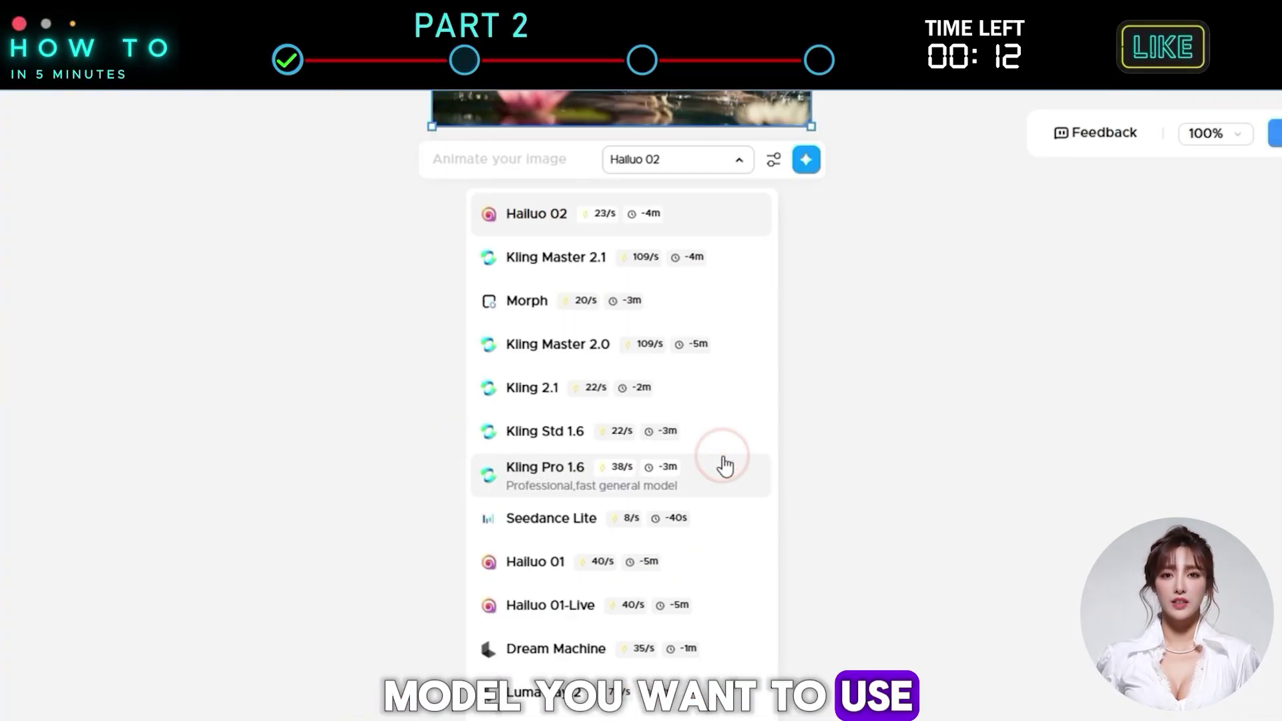
left_click(553, 294)
left_click(564, 158)
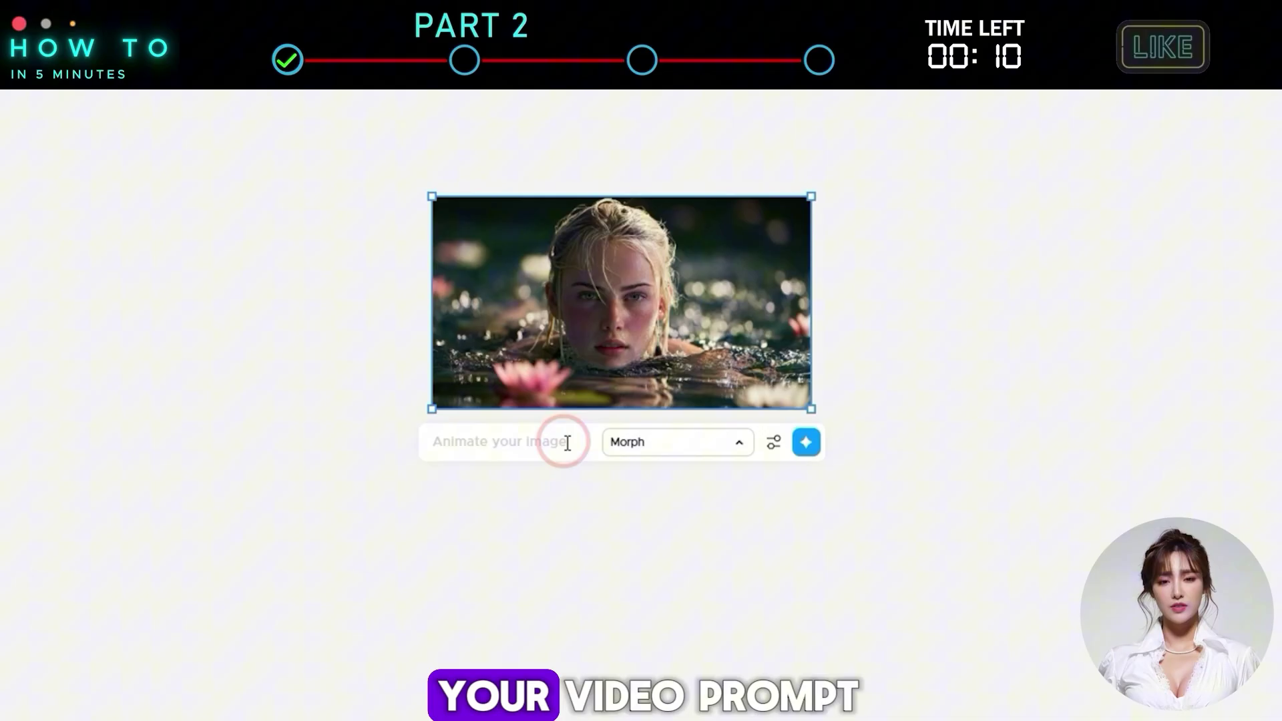
type("Blonde woman swims in a calm forest pond, smiling. Suddenly, a large python emerges from the water and playfully coils around her arm. She laughs and gently interacts with it. Camera slowly zooms out, revealing the peaceful surroundings. Cinematic, realistic, soft lighting")
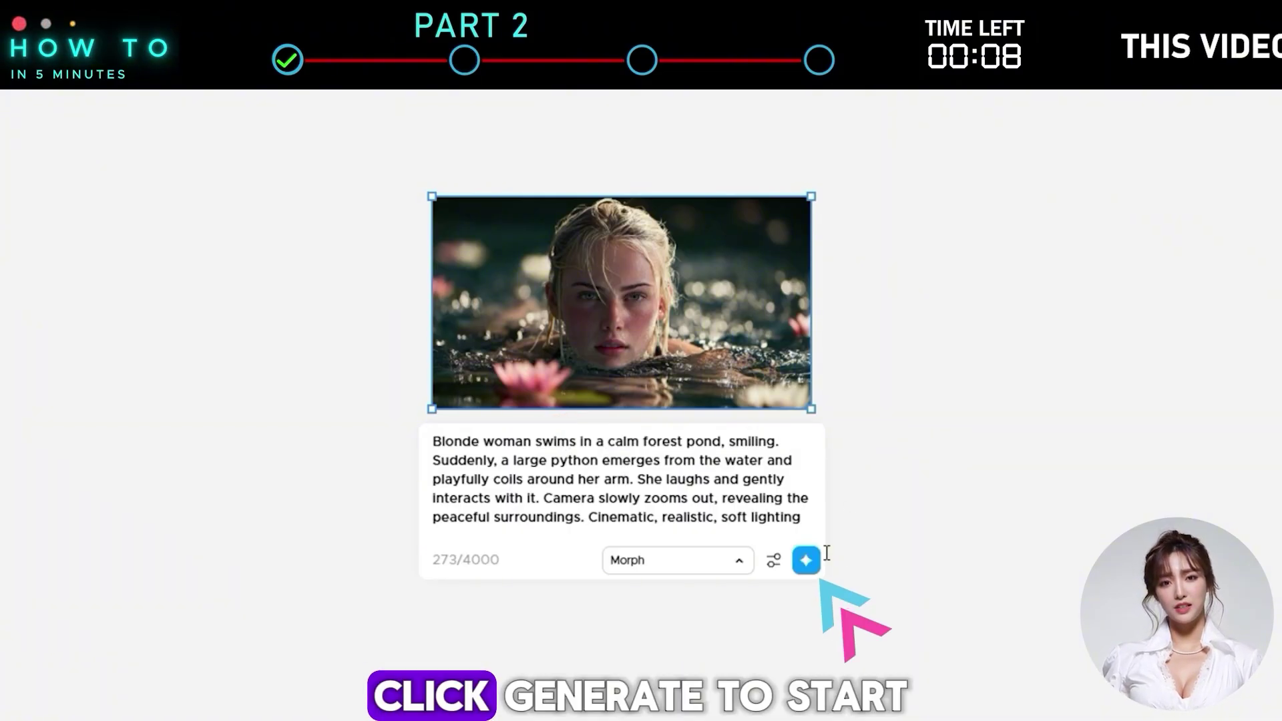